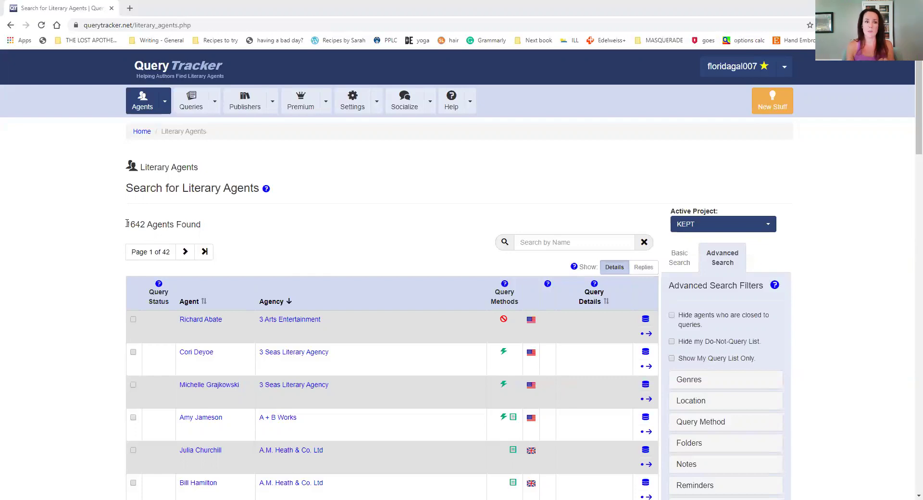
Search the literary agents by the agent's surname and open the profile of the matching ICM Partners agent
left_click_drag(126, 225, 148, 225)
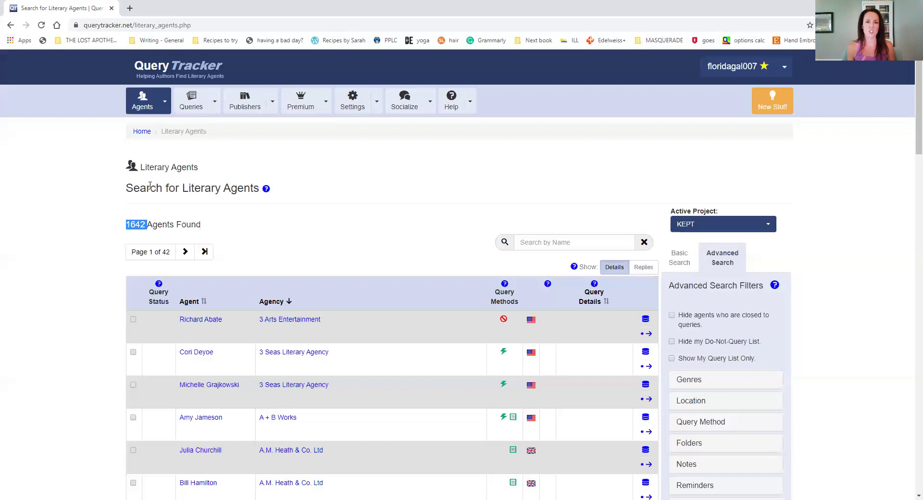
left_click(558, 241)
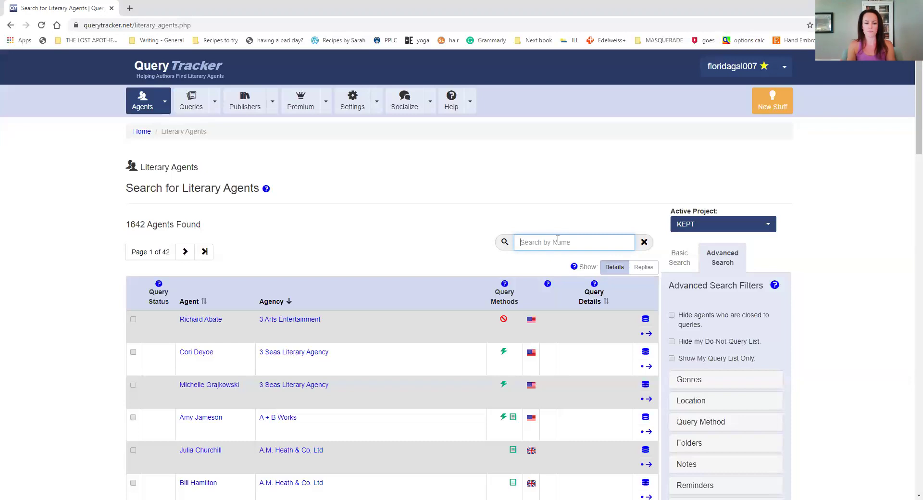
type("machinist")
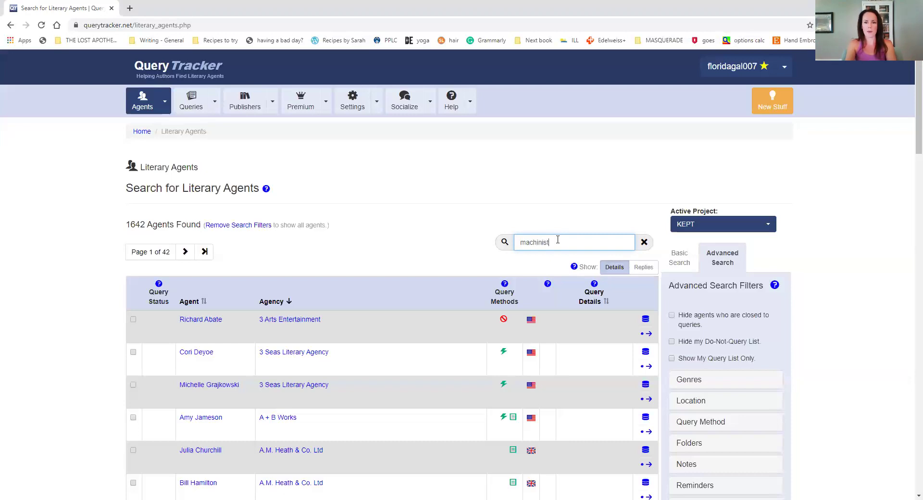
left_click(229, 320)
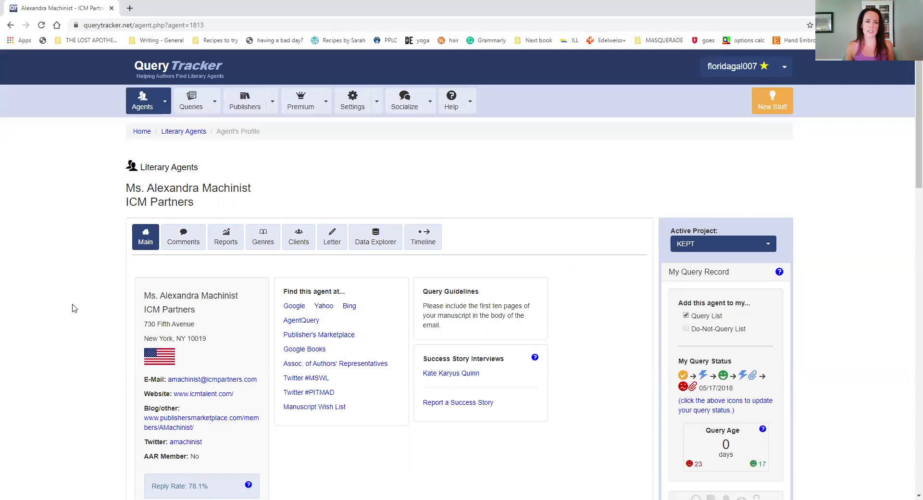
scroll(96, 233, "down", 2)
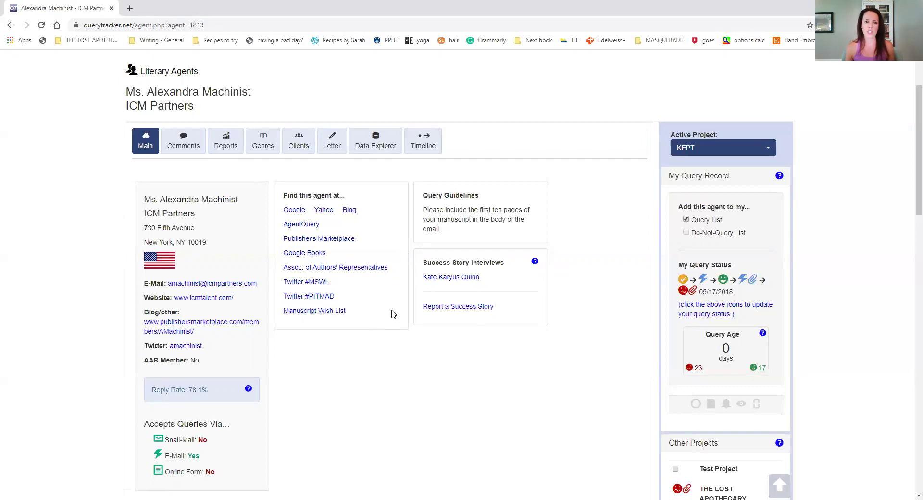
Open the success story interview on the agent's profile and read it through to the author's shared query letter
left_click(451, 278)
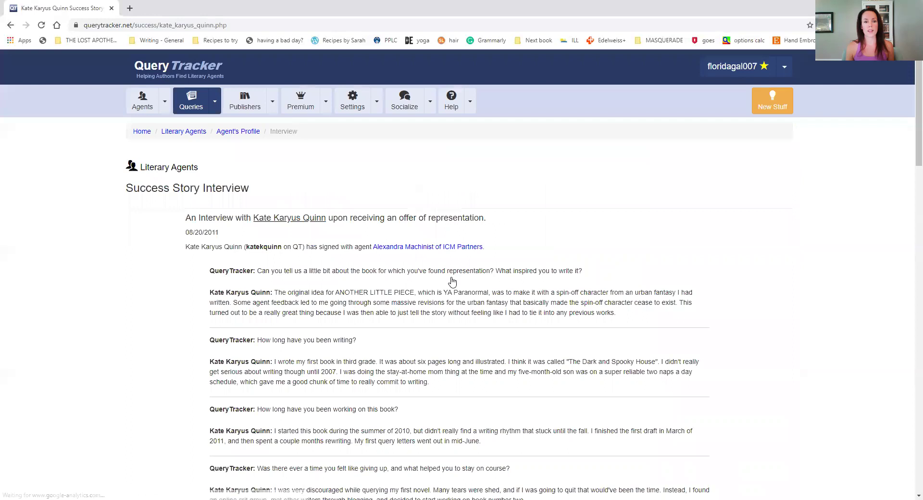
scroll(634, 275, "down", 2)
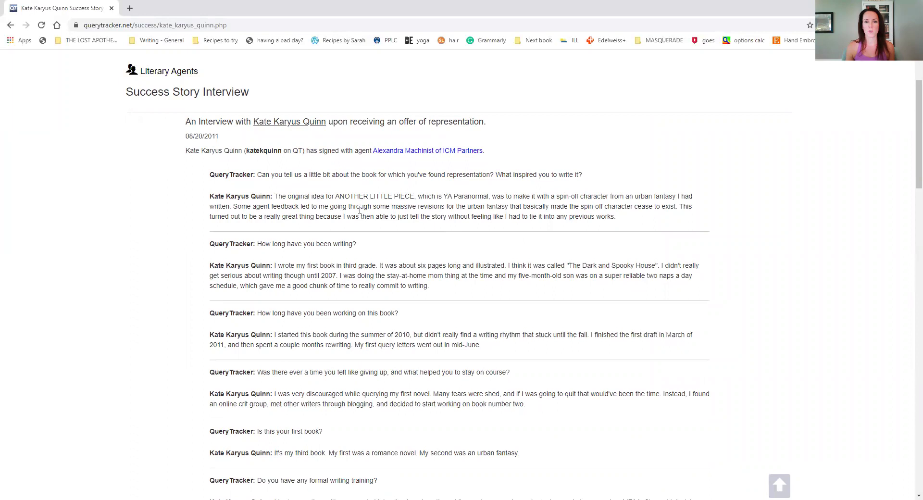
scroll(413, 250, "down", 3)
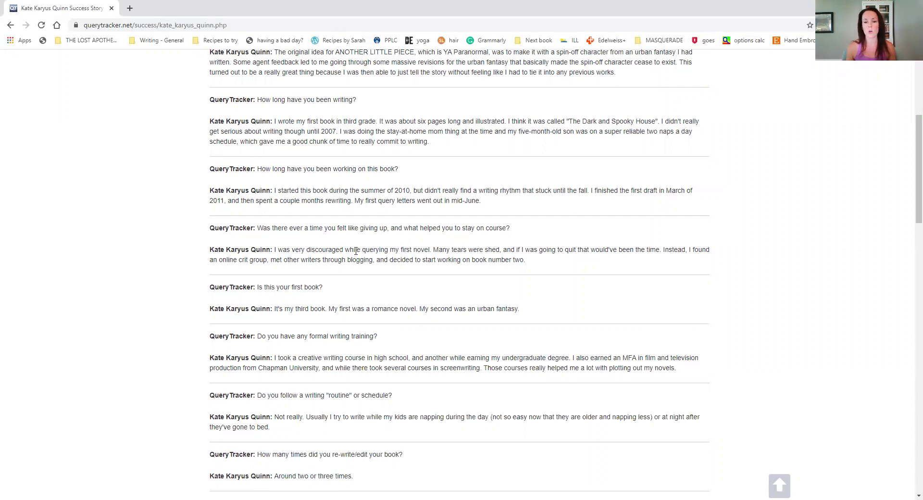
scroll(356, 251, "down", 9)
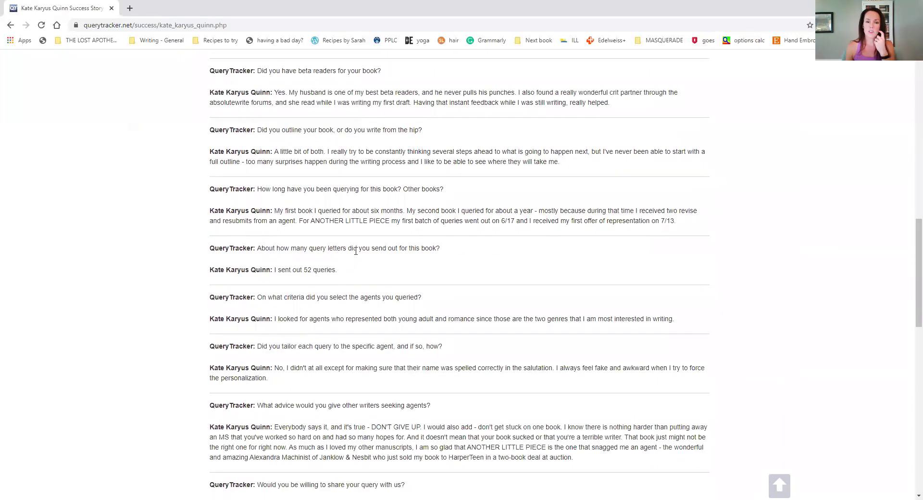
scroll(355, 251, "down", 7)
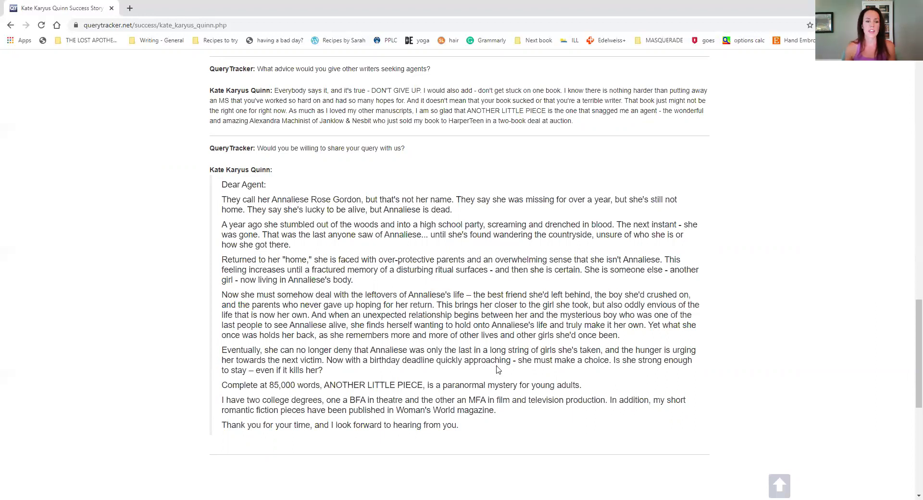
scroll(494, 233, "up", 15)
scroll(494, 233, "down", 10)
scroll(490, 231, "down", 4)
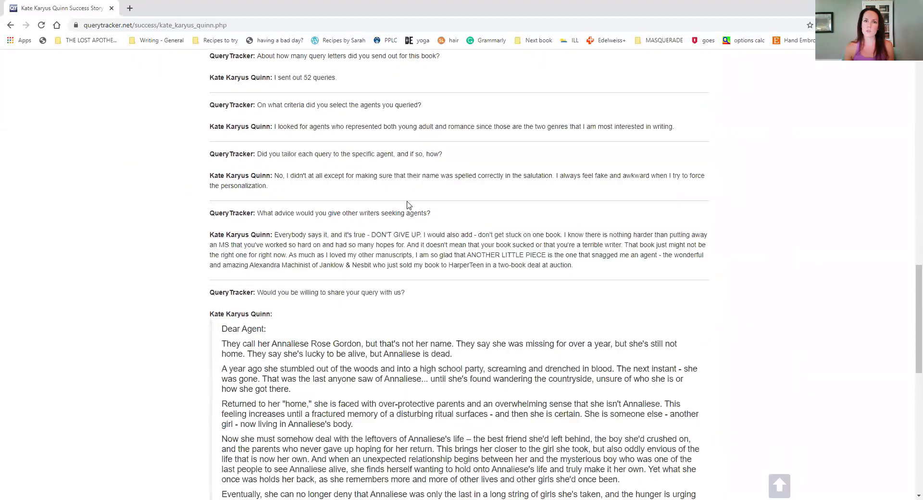
Return to the agent's profile and examine the query status and query age in the query record
left_click(10, 25)
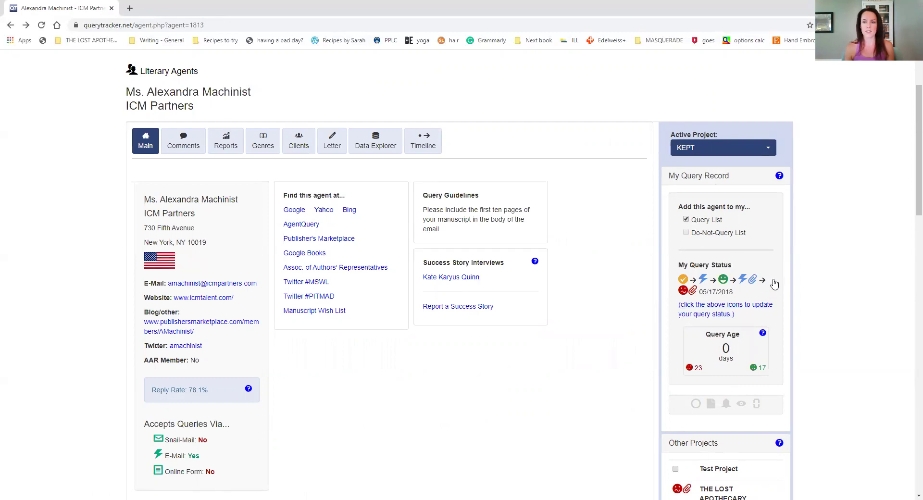
scroll(774, 284, "down", 1)
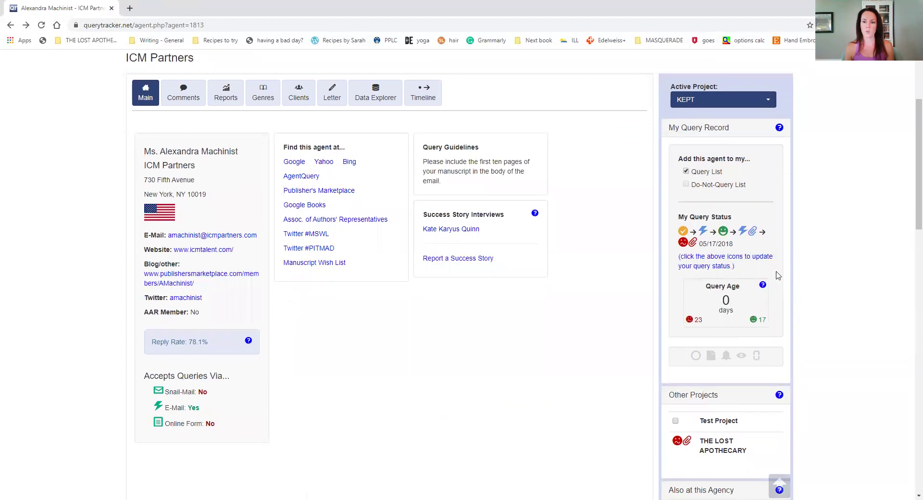
left_click(684, 232)
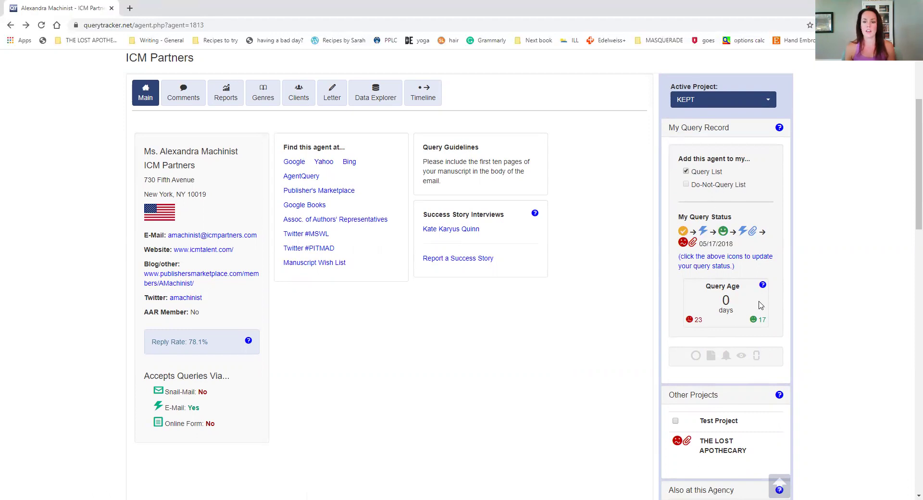
scroll(759, 305, "down", 2)
scroll(741, 211, "up", 2)
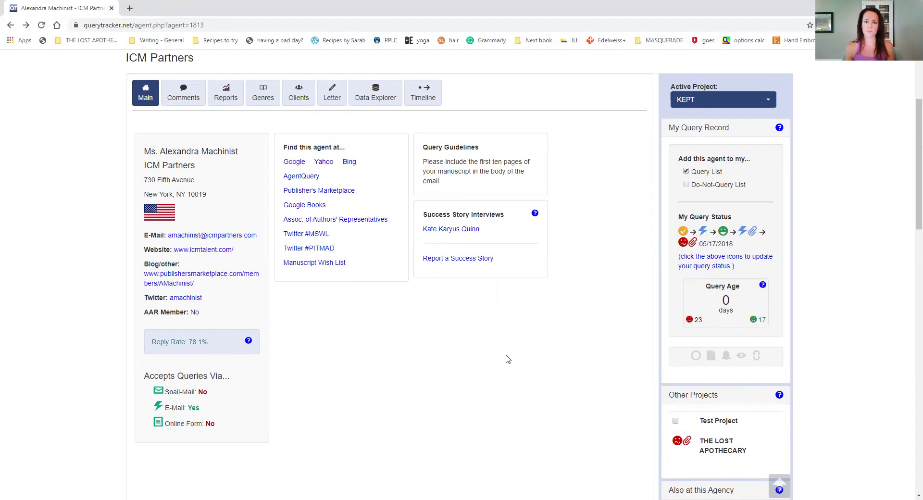
Show the comments about this agent and highlight the remark about the rejection in the newest comment
left_click(186, 106)
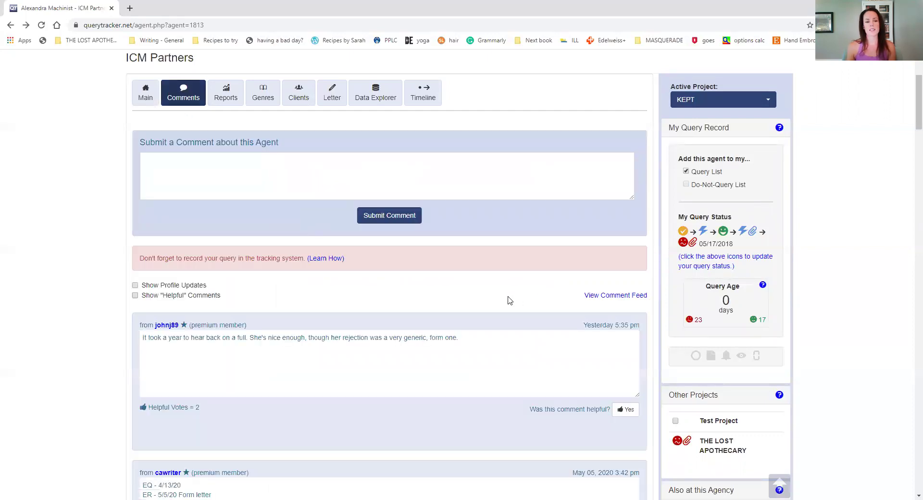
scroll(517, 284, "down", 2)
scroll(517, 283, "down", 4)
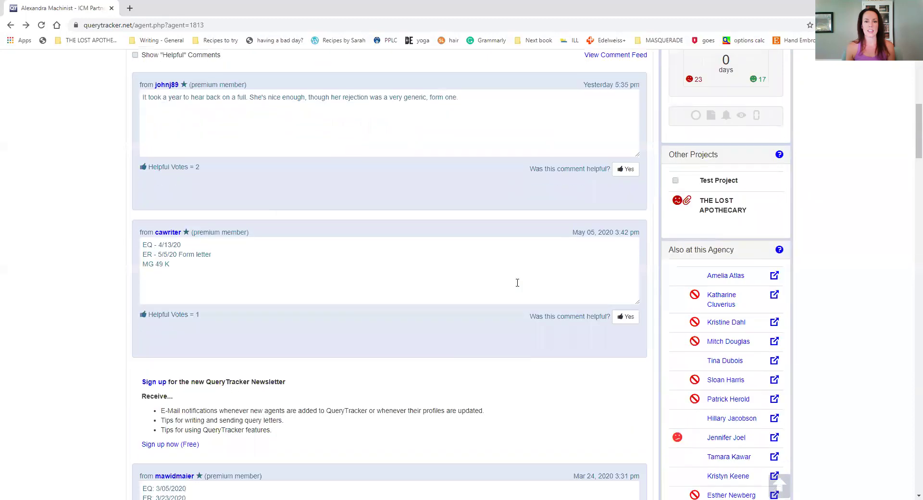
scroll(517, 284, "up", 2)
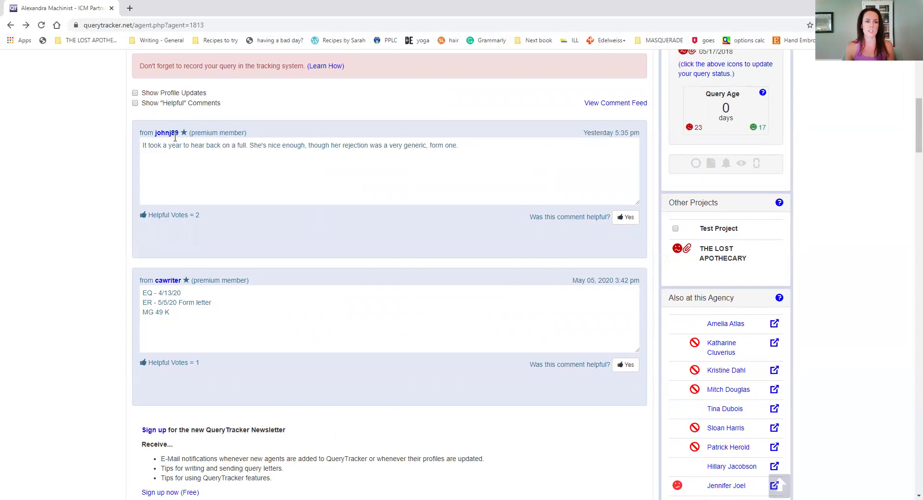
left_click_drag(332, 146, 411, 147)
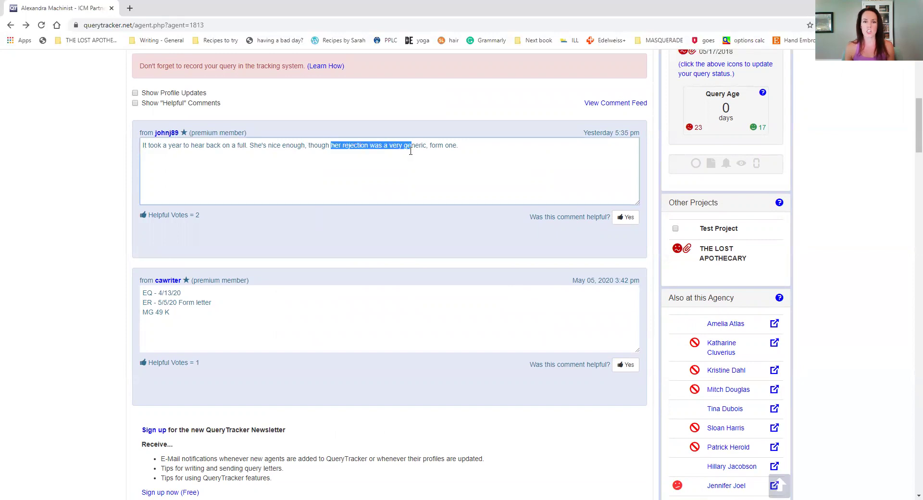
Read through the older comments on this agent, highlighting the Feb 10, 2020 remark about nudging her
scroll(385, 238, "down", 2)
scroll(383, 238, "down", 10)
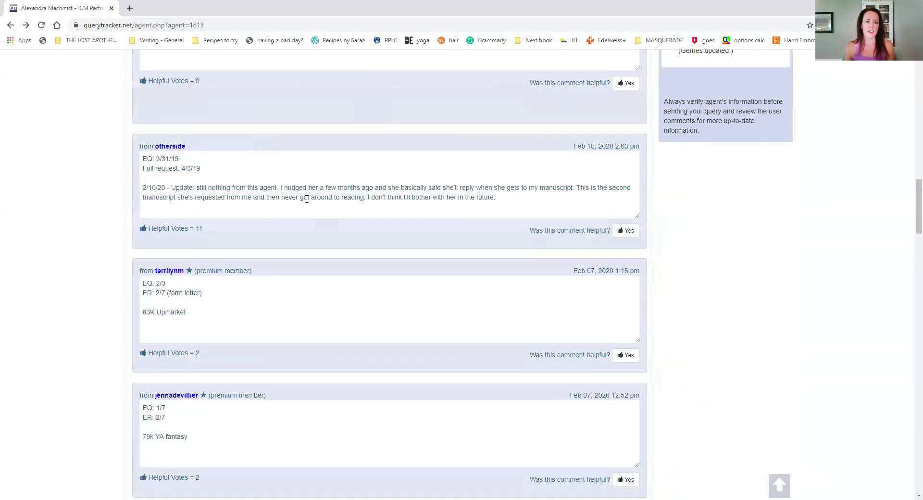
left_click_drag(286, 191, 561, 190)
scroll(378, 234, "down", 14)
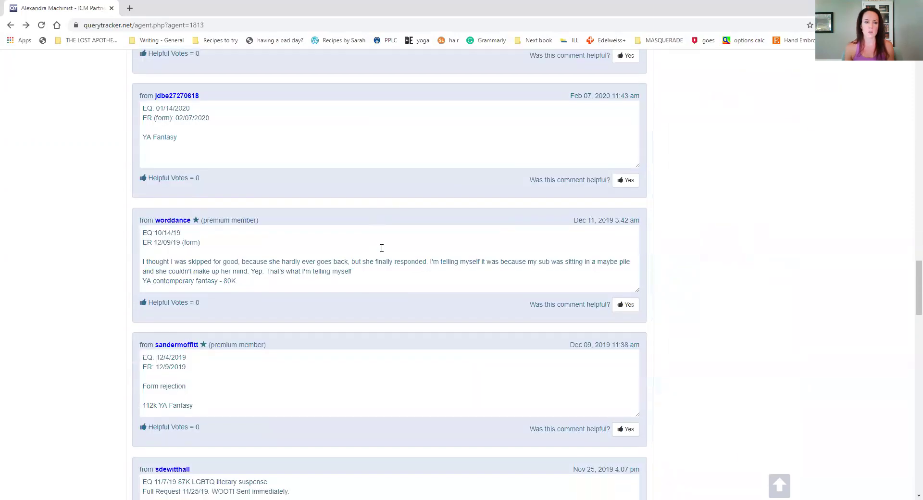
scroll(395, 271, "down", 5)
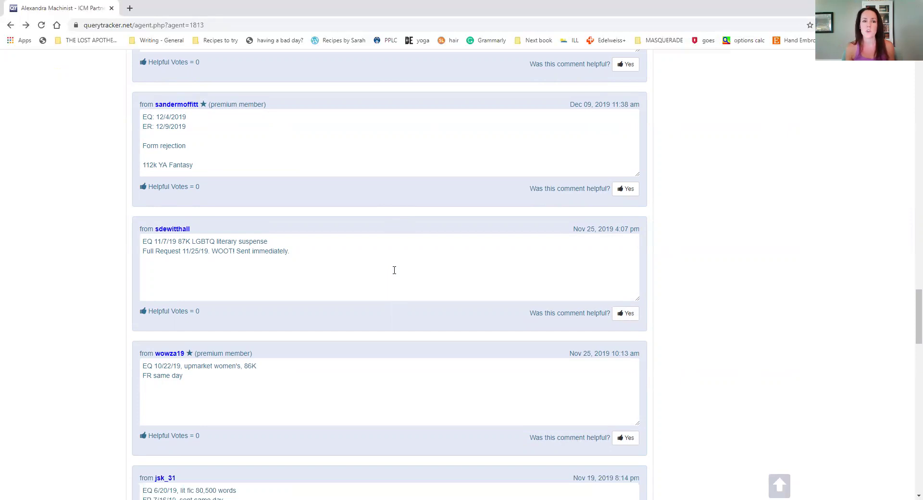
scroll(395, 270, "up", 20)
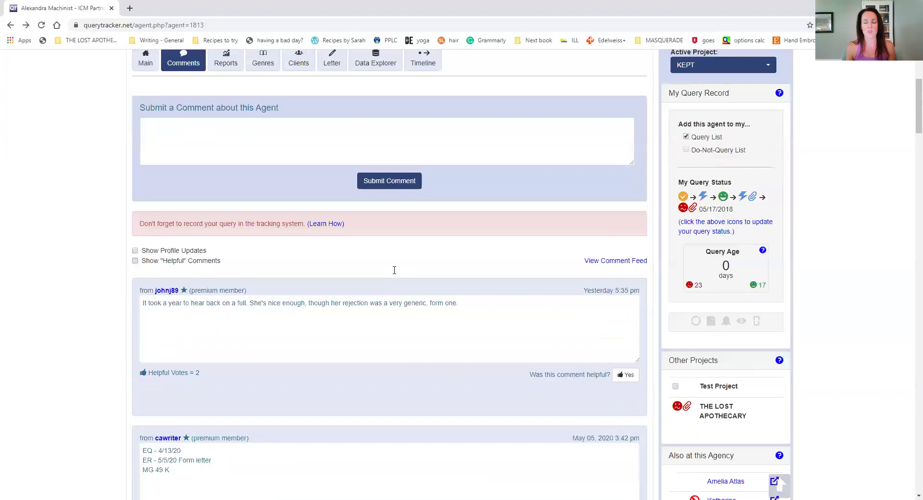
scroll(394, 270, "up", 4)
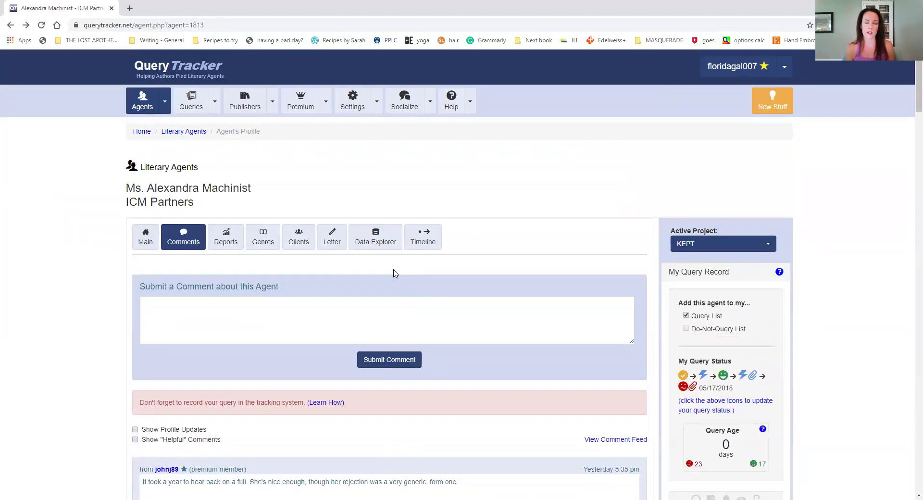
Run the agent's Manuscript Wordcount report for the previous 6 months and examine the replies by word count
scroll(513, 246, "down", 2)
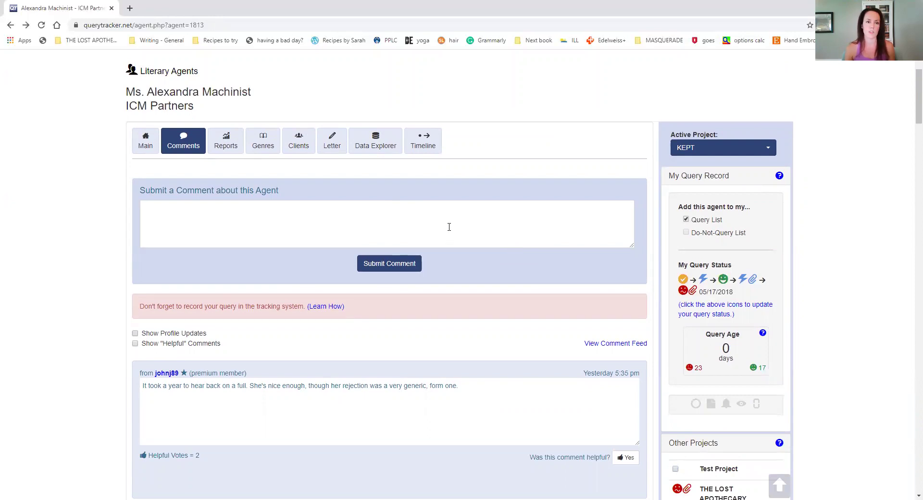
left_click(230, 150)
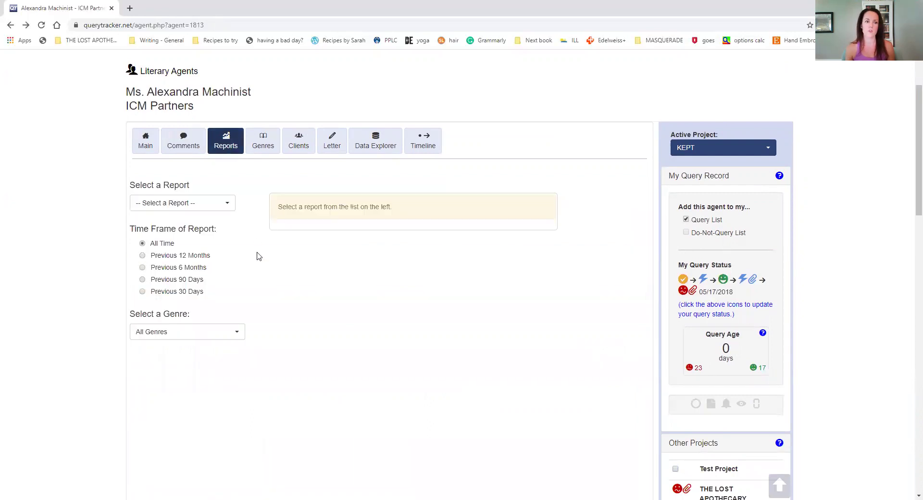
scroll(263, 274, "down", 2)
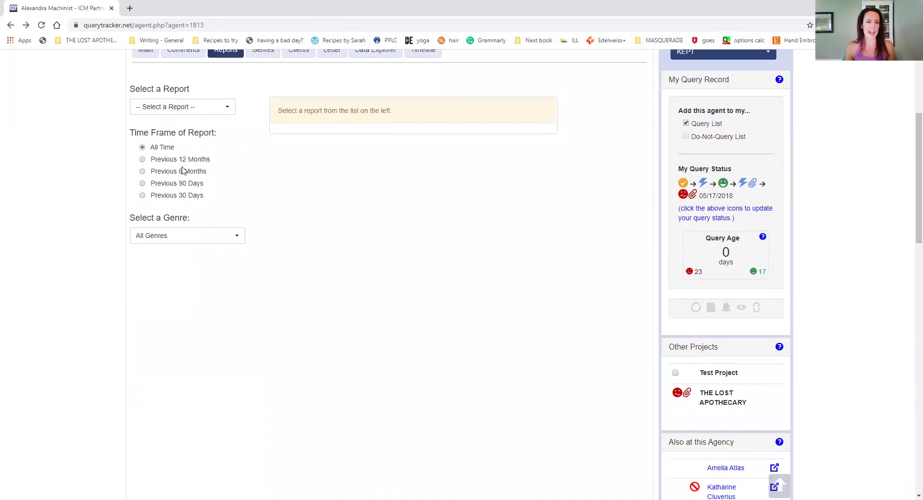
left_click(193, 114)
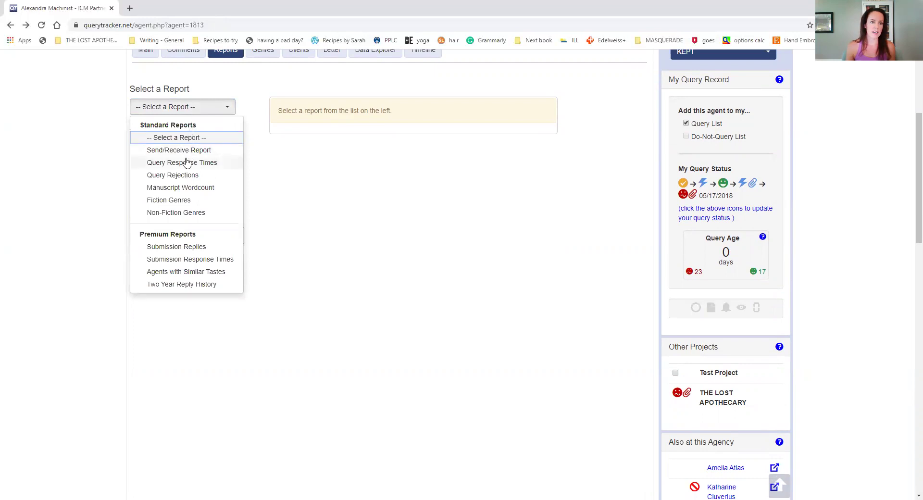
left_click(183, 187)
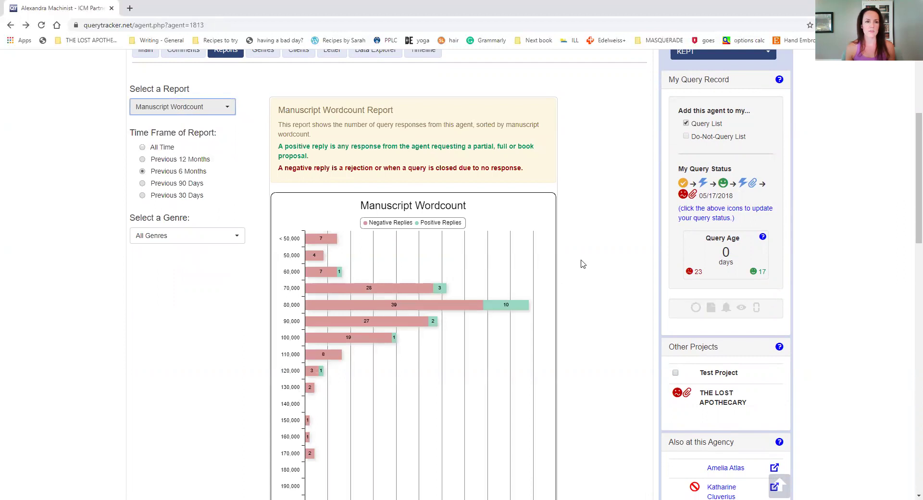
scroll(583, 264, "down", 2)
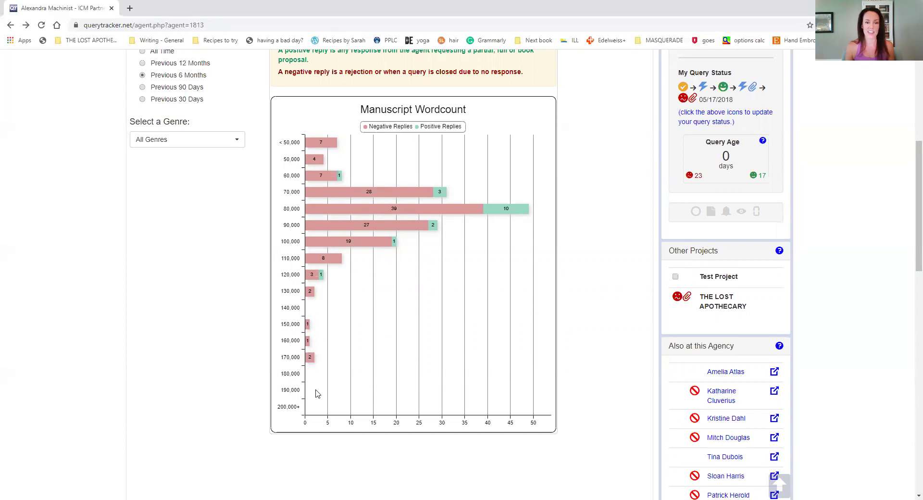
scroll(439, 354, "up", 2)
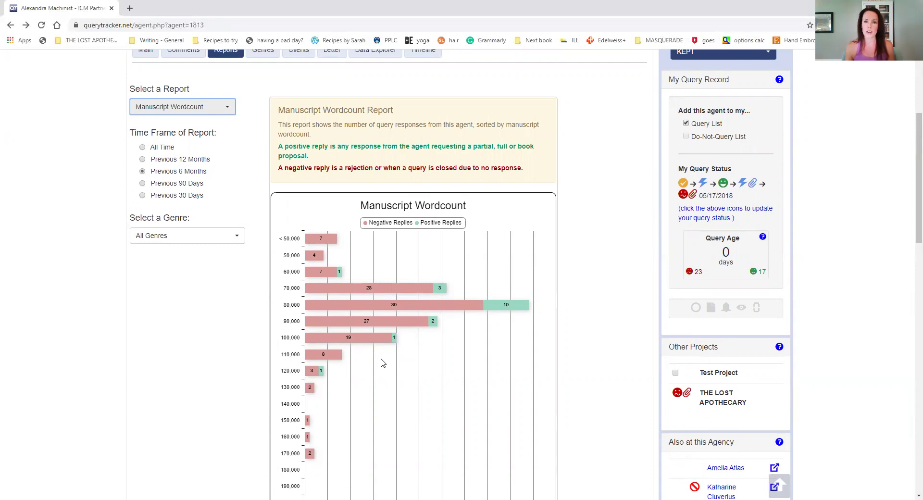
Switch the agent's report to Fiction Genres and examine the positive and negative replies for each genre
left_click(168, 111)
left_click(172, 200)
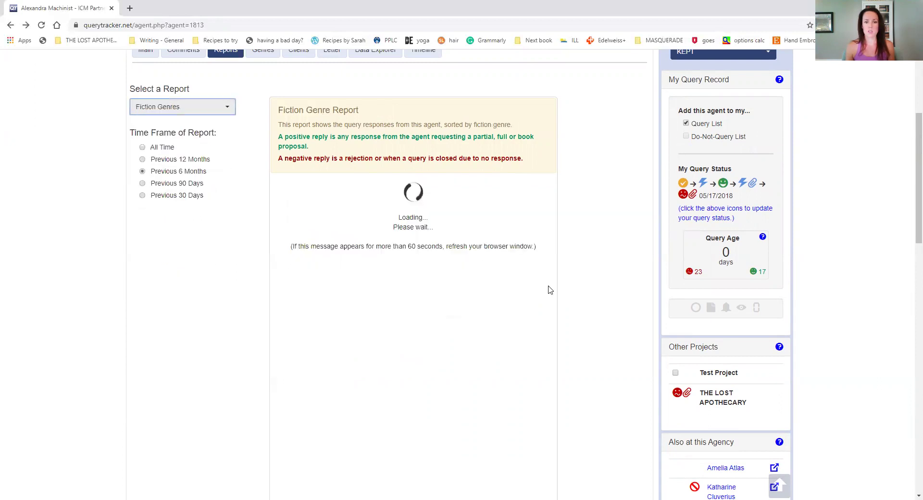
scroll(552, 283, "down", 4)
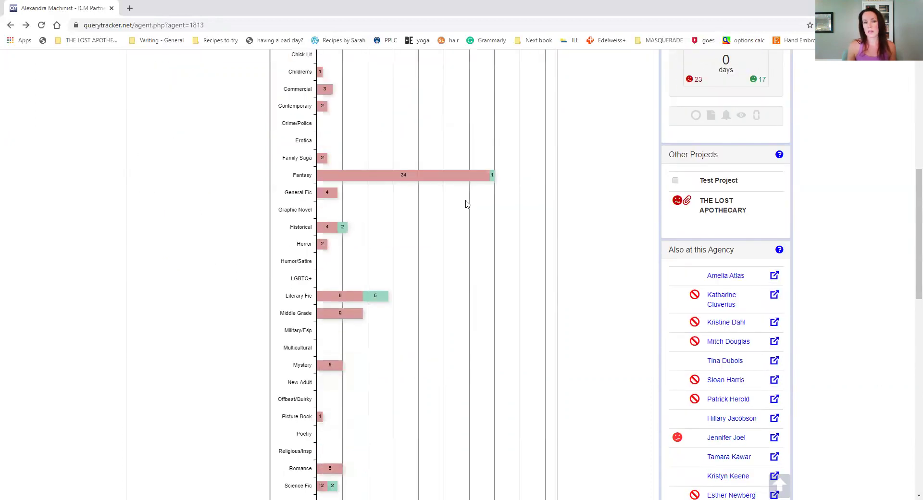
scroll(428, 247, "down", 6)
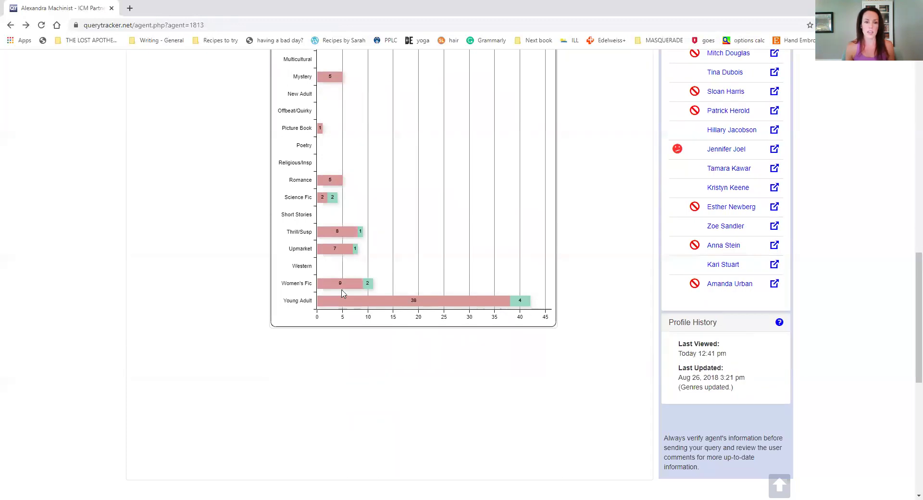
scroll(532, 275, "up", 10)
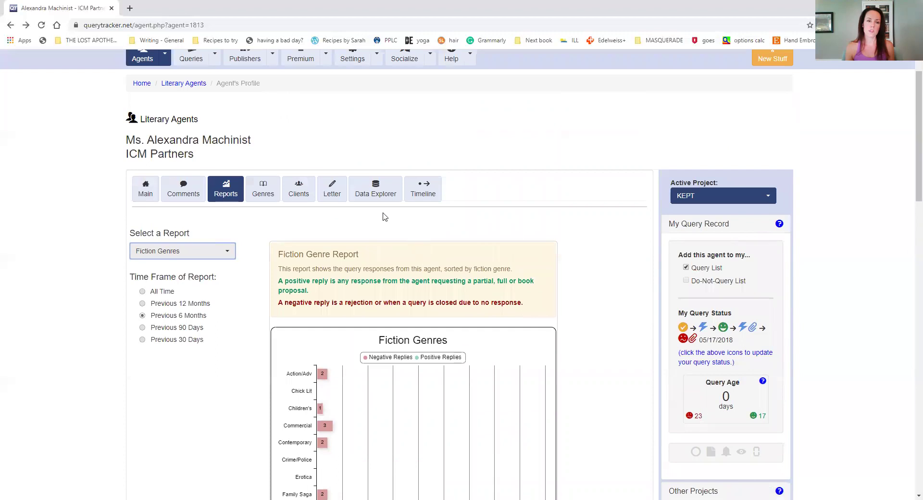
Open the agent's Data Explorer and examine the most recent queries, their reply status and response times
left_click(362, 197)
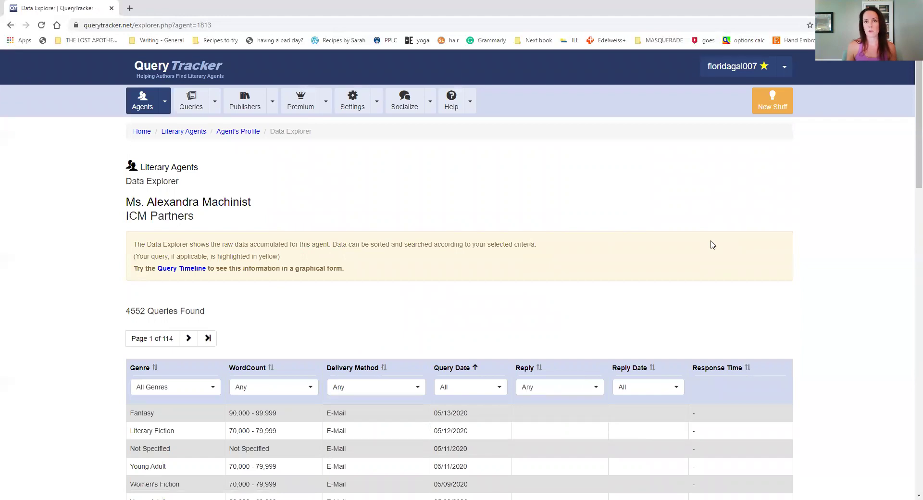
scroll(712, 245, "down", 4)
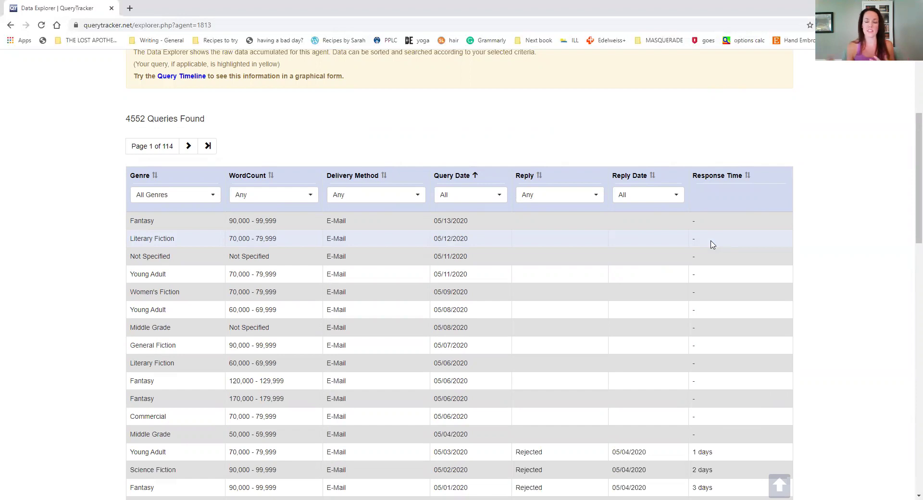
scroll(712, 245, "down", 7)
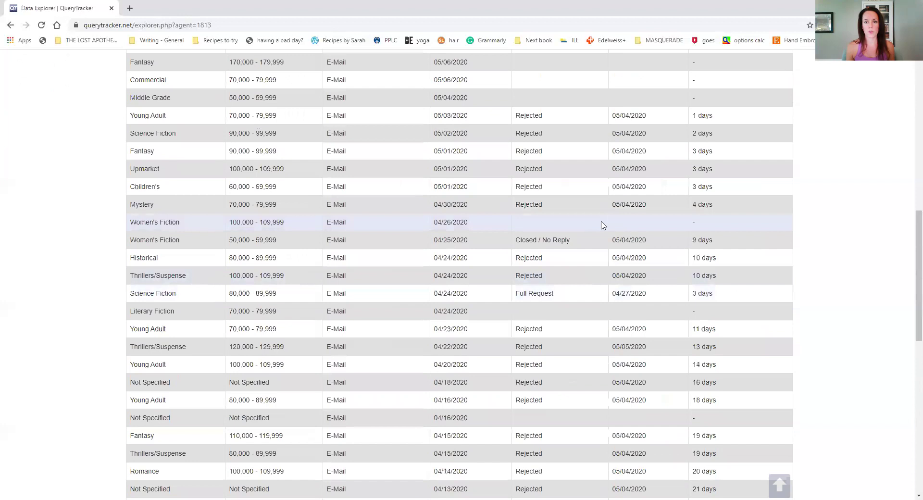
scroll(603, 225, "up", 2)
scroll(495, 284, "up", 2)
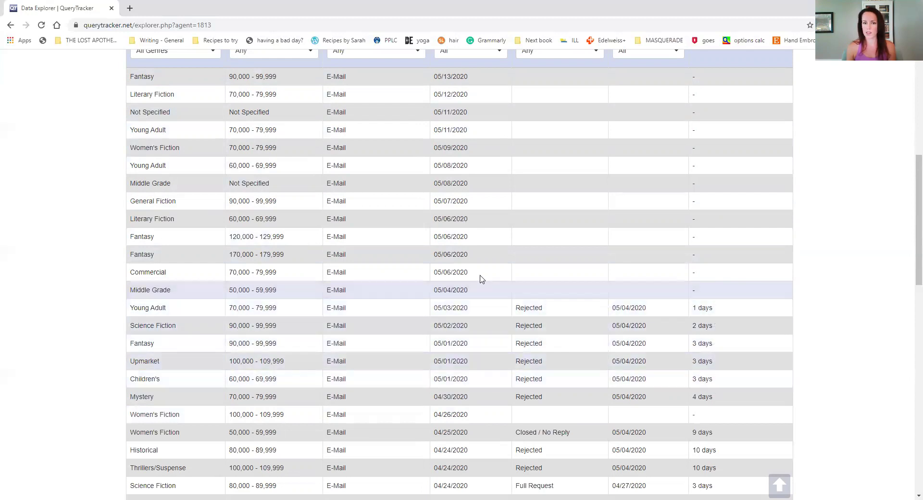
scroll(518, 231, "up", 2)
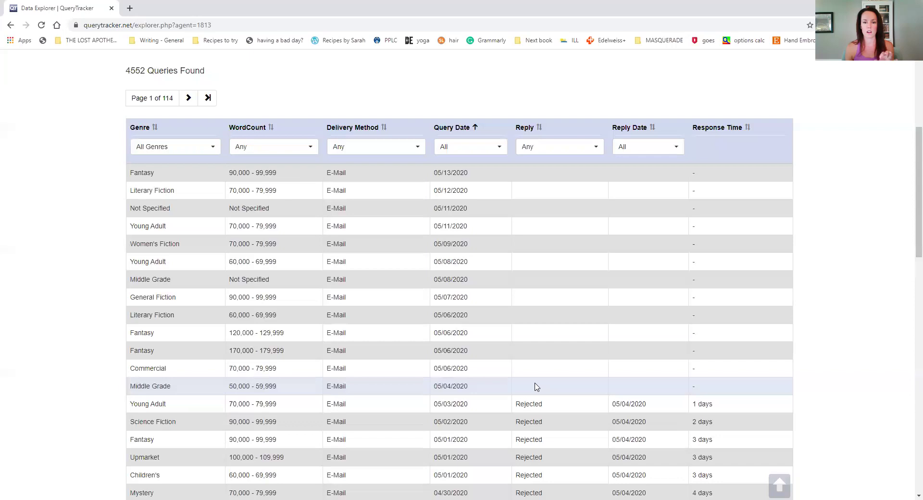
scroll(537, 386, "down", 2)
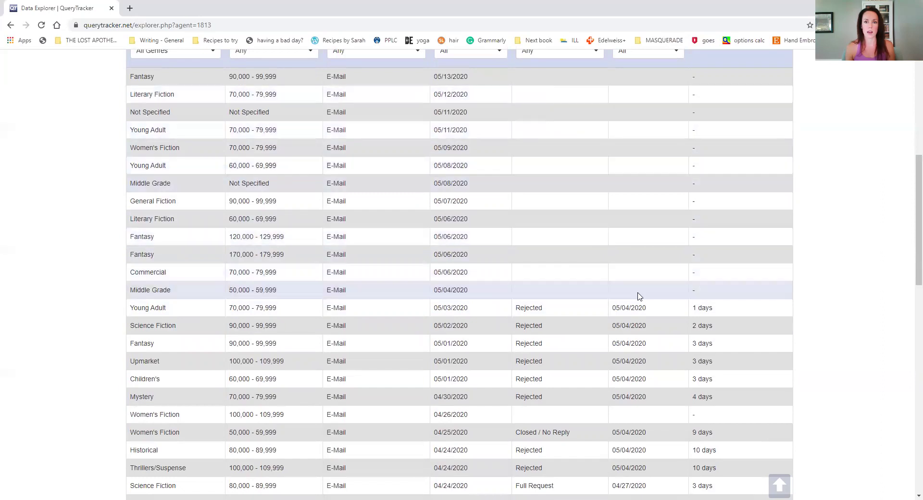
scroll(626, 282, "up", 1)
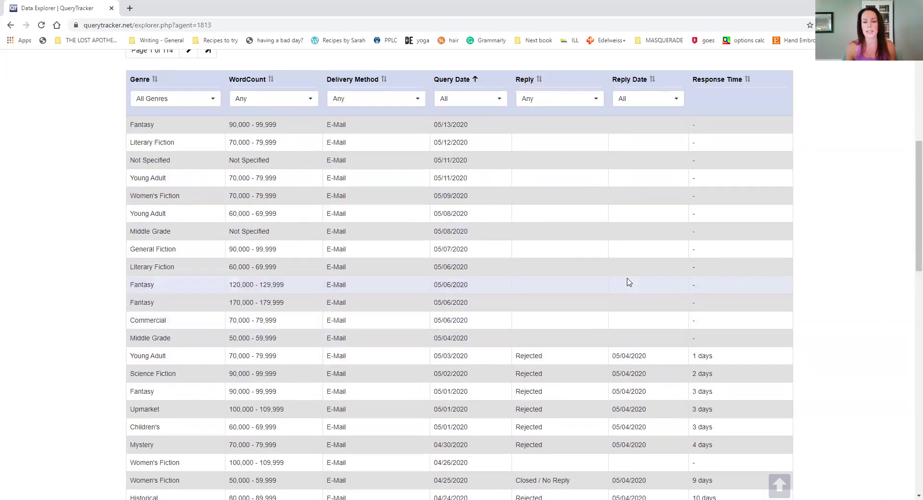
Review the replies to the April 2020 queries, highlighting the Closed / No Reply entry of the 04/13/2020 Literary Fiction query
scroll(627, 283, "down", 2)
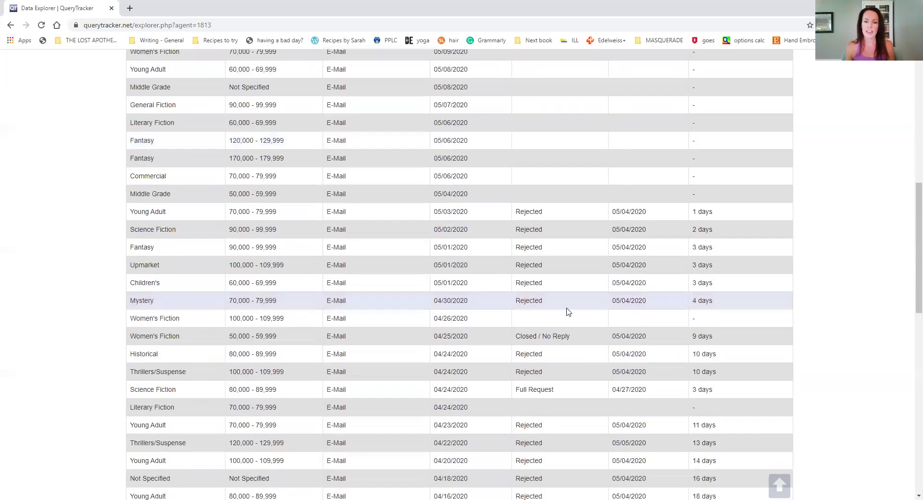
scroll(525, 350, "down", 2)
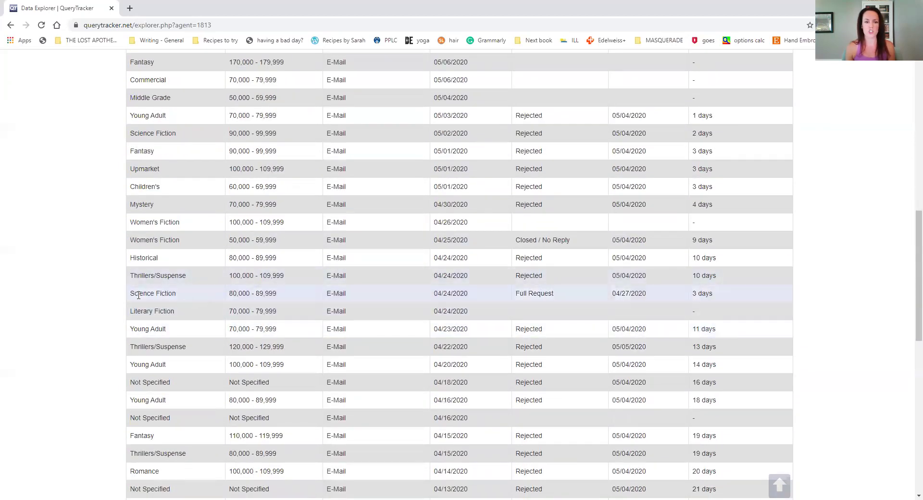
scroll(552, 316, "down", 2)
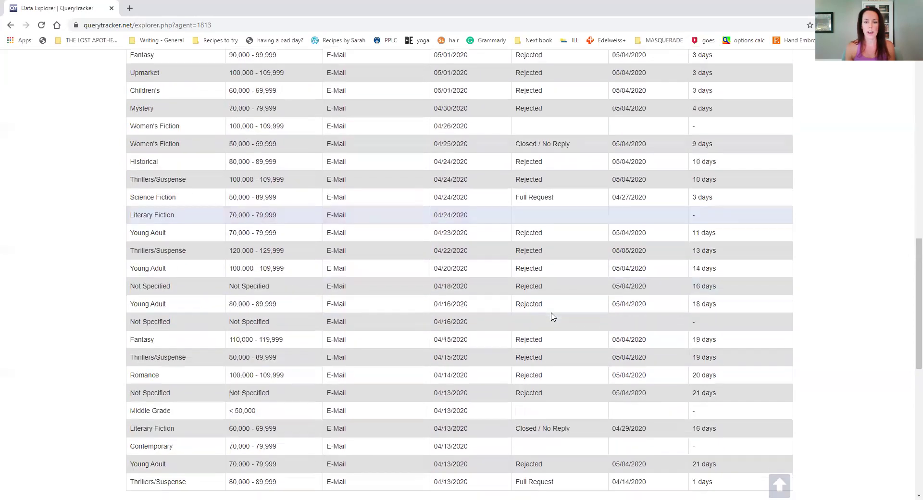
scroll(552, 316, "down", 2)
mouse_move(516, 336)
left_mouse_down()
mouse_move(566, 334)
mouse_move(509, 334)
left_mouse_up()
left_click(586, 336)
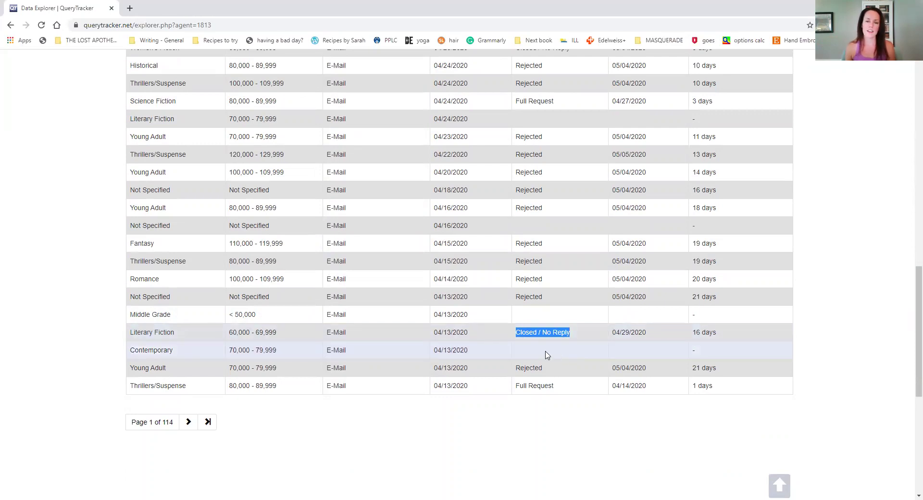
scroll(538, 349, "down", 1)
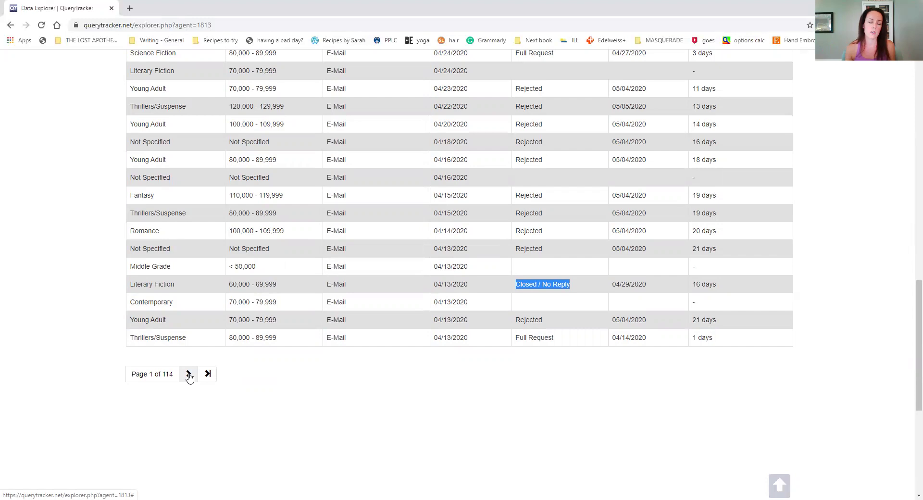
Return from the Data Explorer to the agent's profile and look over its main page
scroll(295, 336, "up", 8)
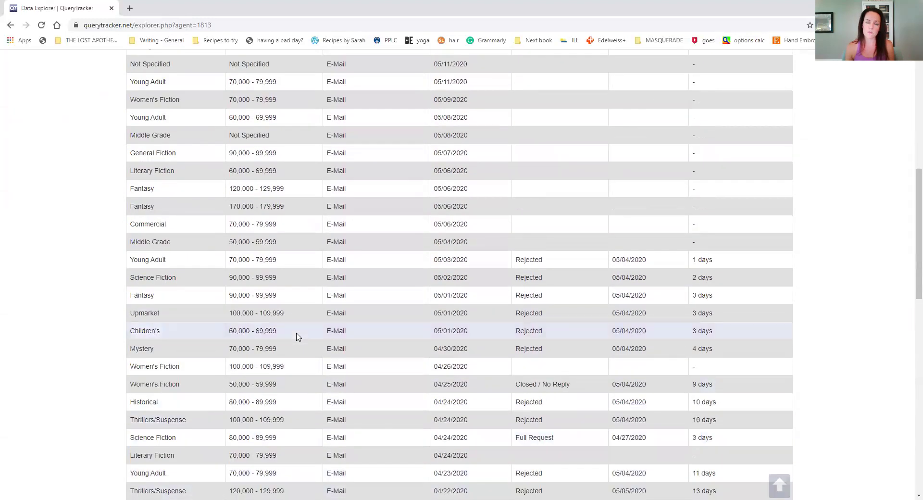
scroll(295, 335, "up", 8)
left_click(250, 134)
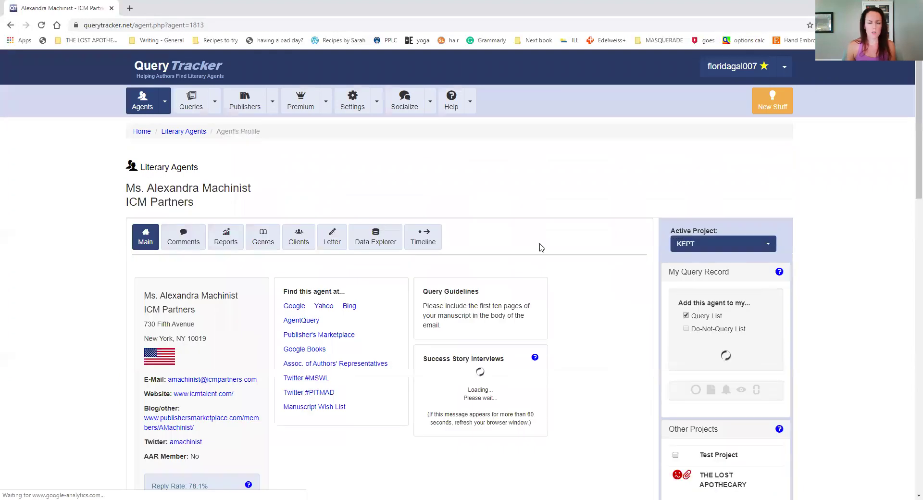
scroll(574, 286, "down", 2)
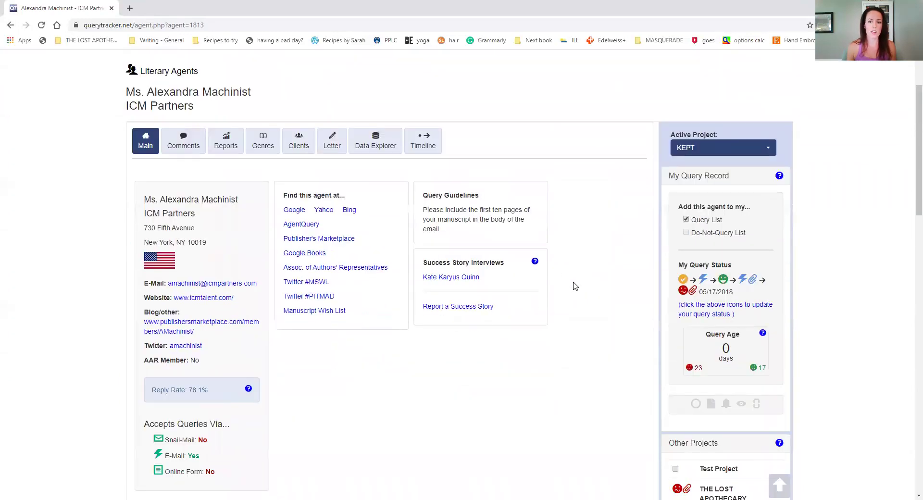
scroll(572, 308, "up", 2)
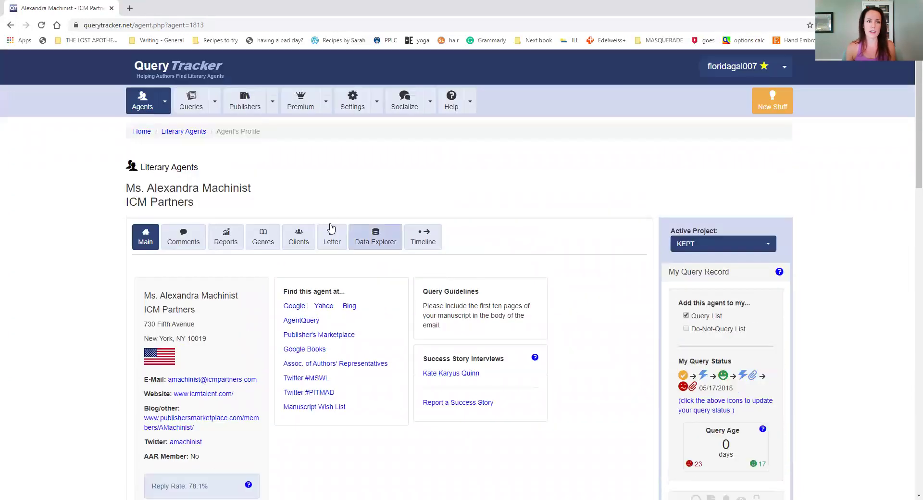
Open My Query List for the KEPT project, show the Full Query List and examine the query status of the agents
left_click(201, 112)
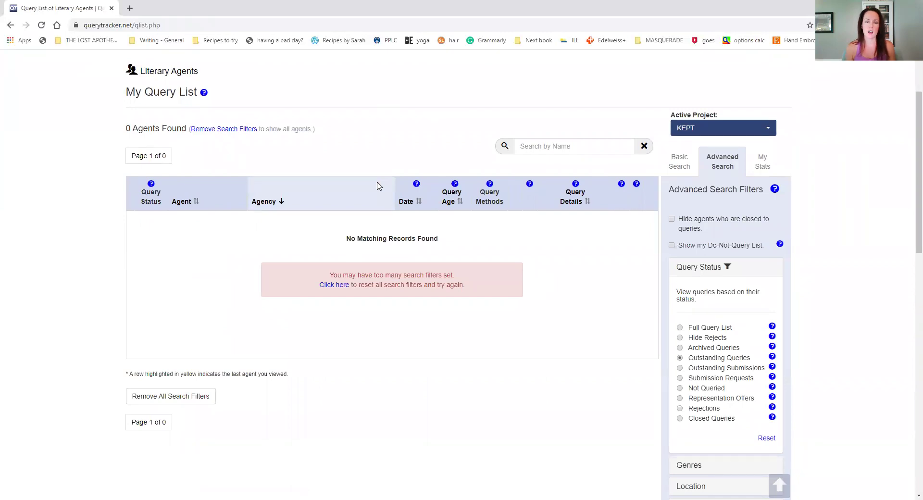
left_click(719, 331)
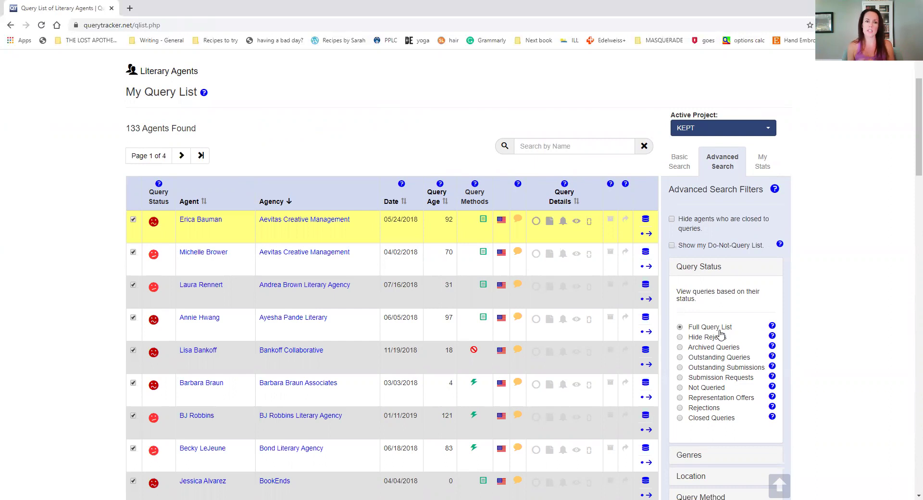
scroll(532, 264, "up", 1)
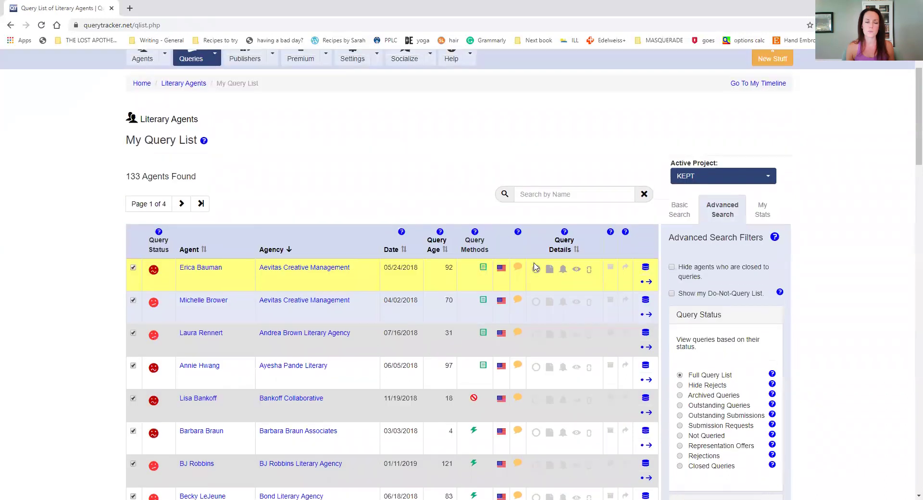
scroll(534, 266, "up", 1)
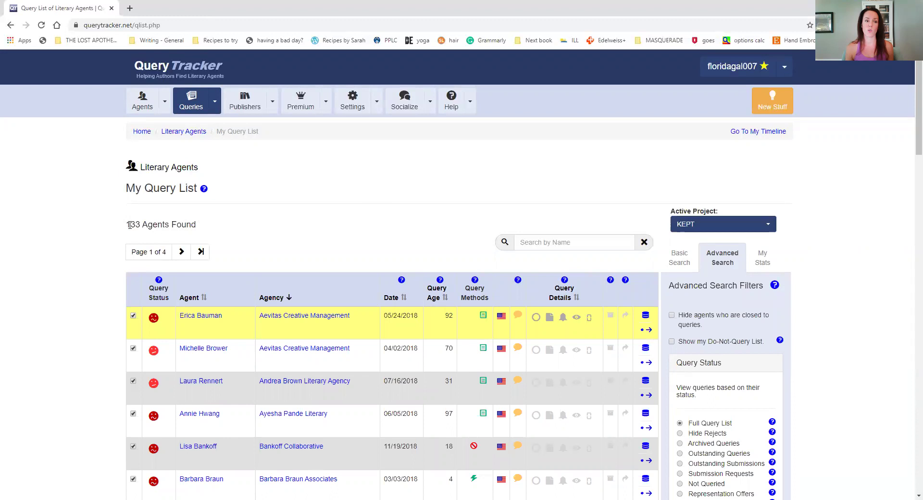
scroll(146, 219, "down", 1)
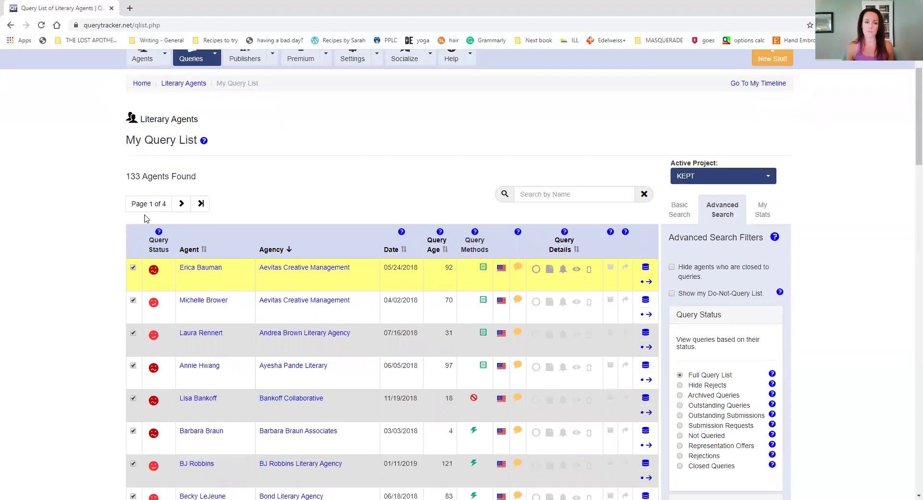
scroll(147, 221, "down", 1)
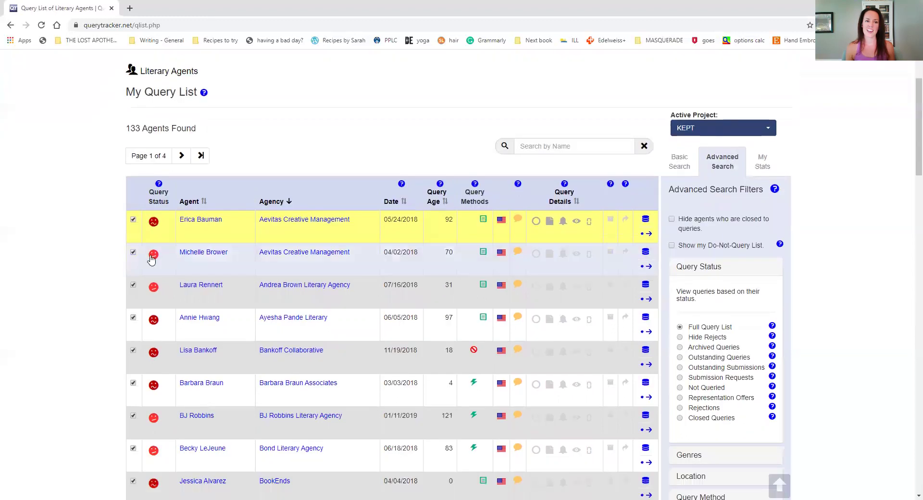
mouse_move(157, 229)
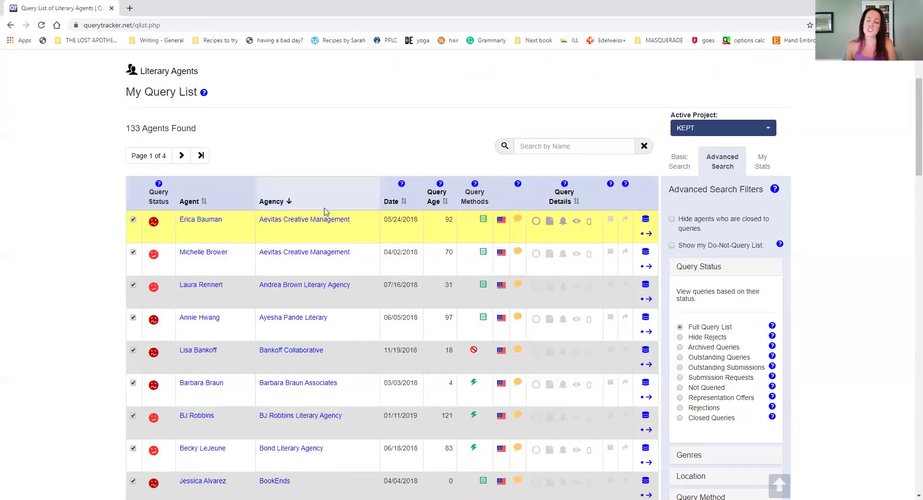
Highlight the 92, 4 and 97 day values in the Query Age column and compare query ages down the list
scroll(325, 212, "down", 2)
scroll(324, 211, "up", 1)
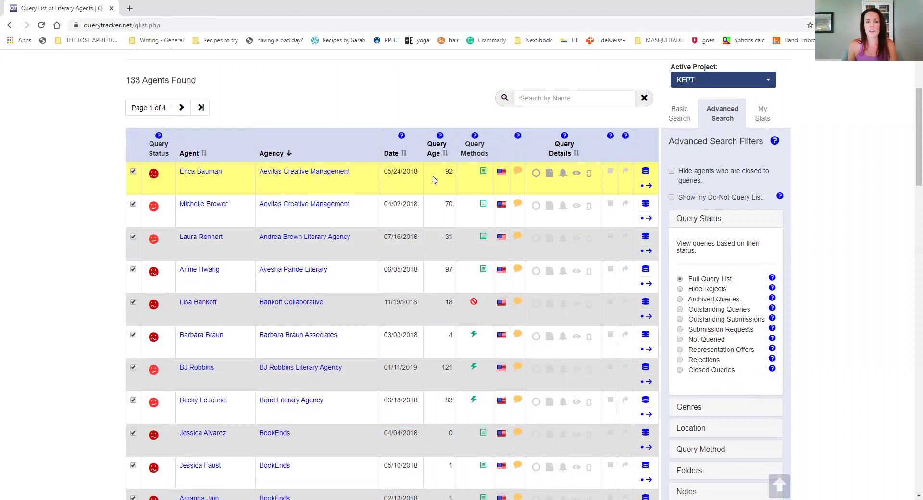
double_click(448, 172)
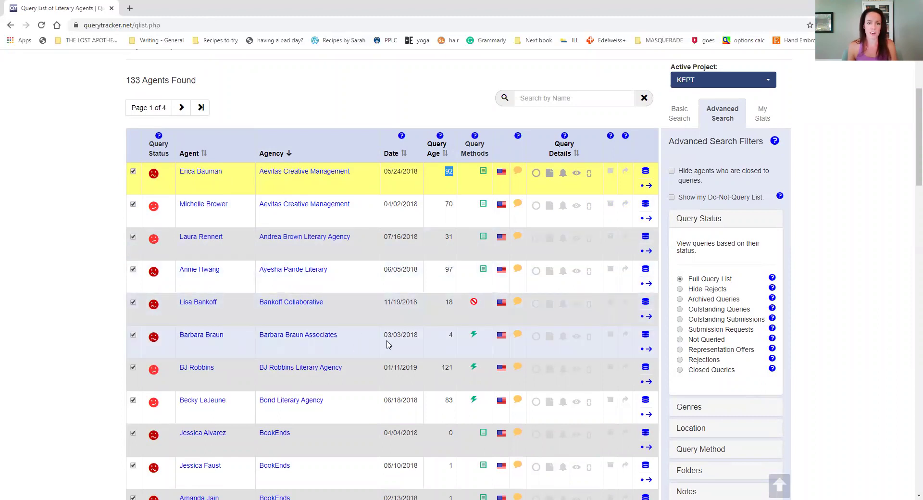
left_click(453, 337)
double_click(452, 337)
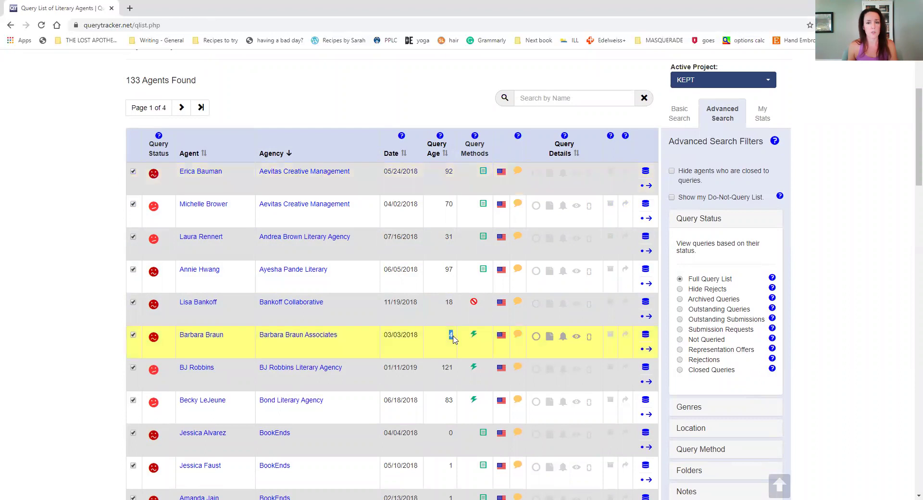
double_click(448, 174)
double_click(448, 270)
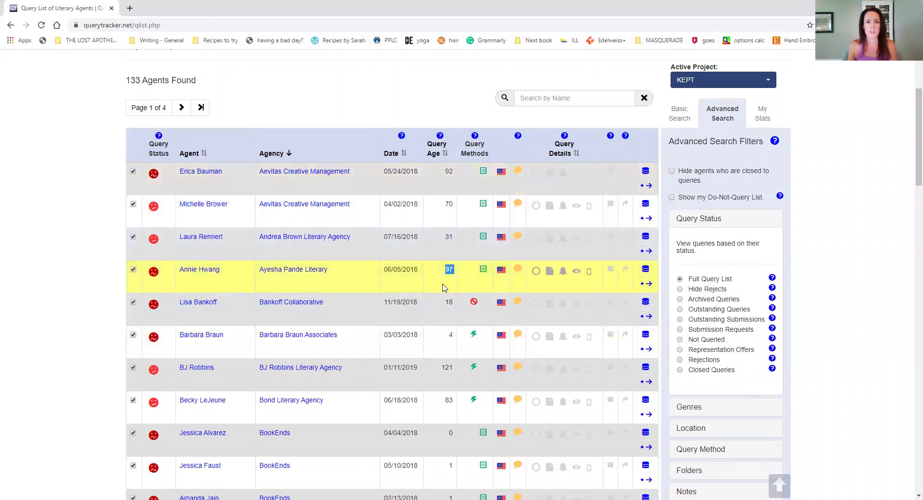
scroll(423, 313, "down", 2)
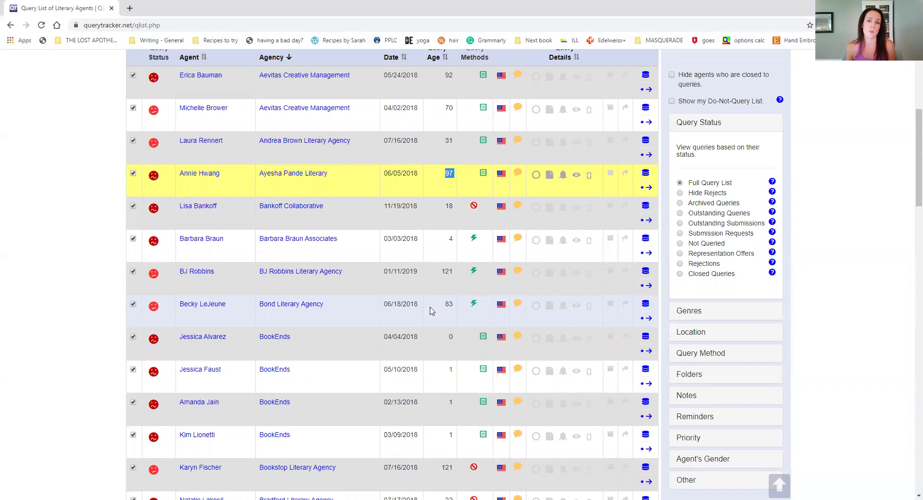
scroll(431, 310, "down", 2)
scroll(432, 311, "down", 1)
scroll(431, 311, "up", 2)
scroll(431, 310, "up", 3)
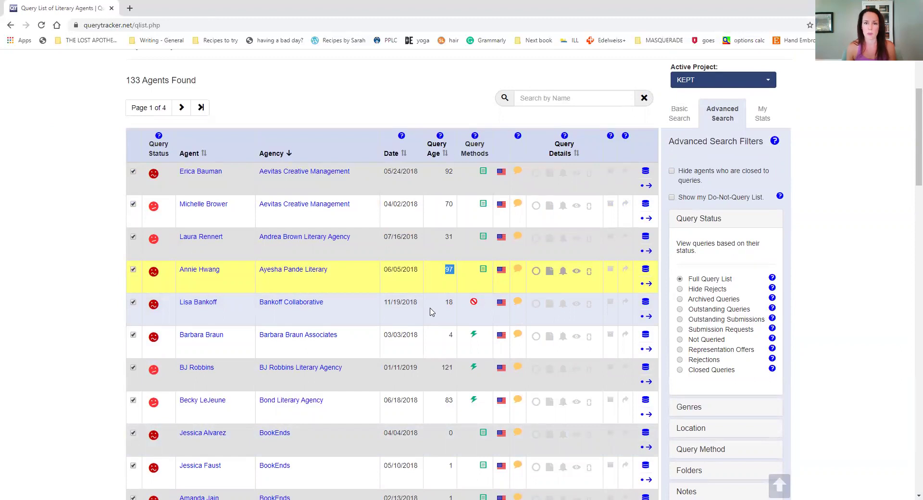
Open the Offers of Representation list and examine the reported offers by date, offering agent, genre and word count
scroll(432, 312, "up", 3)
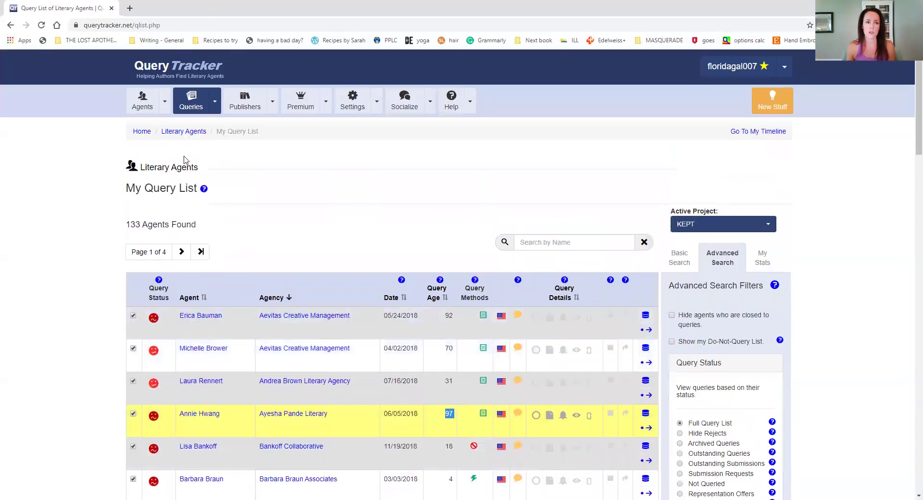
left_click(215, 112)
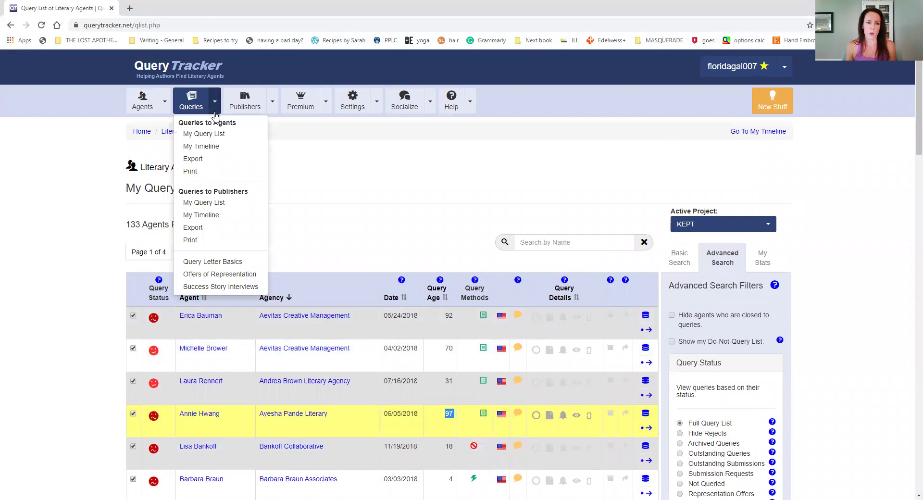
left_click(203, 275)
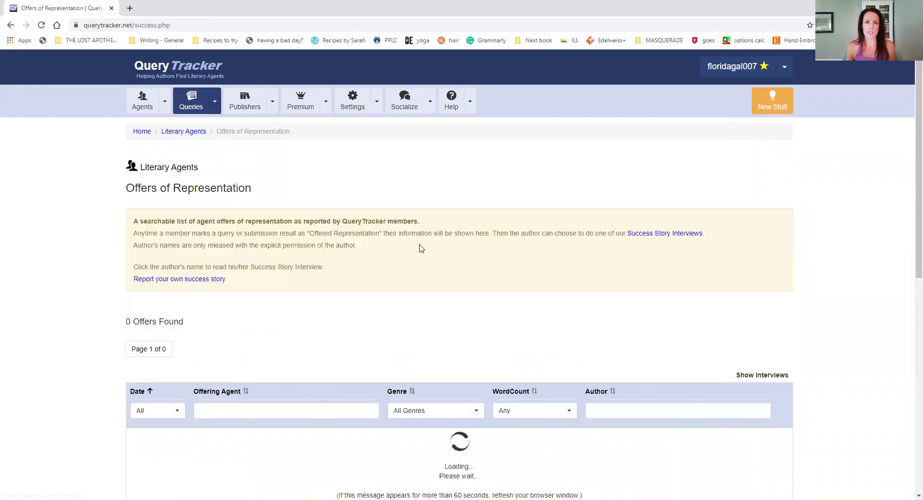
scroll(690, 221, "down", 2)
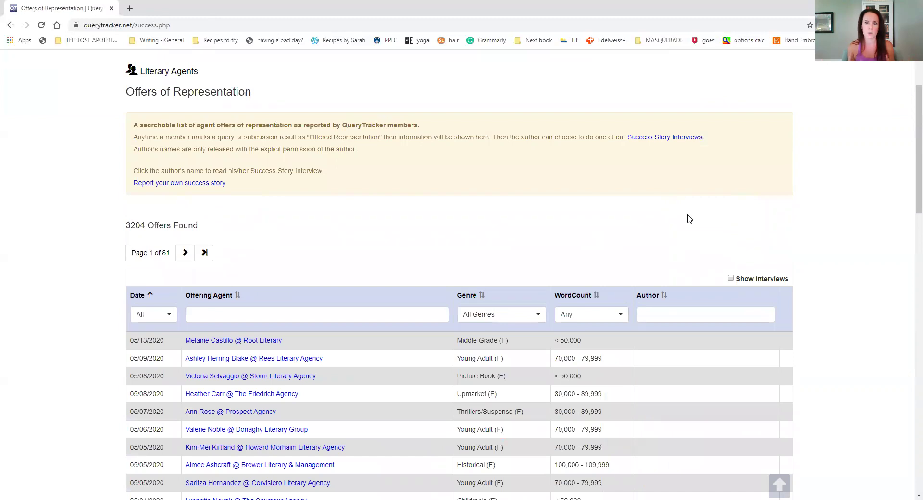
scroll(375, 244, "down", 1)
scroll(376, 244, "down", 4)
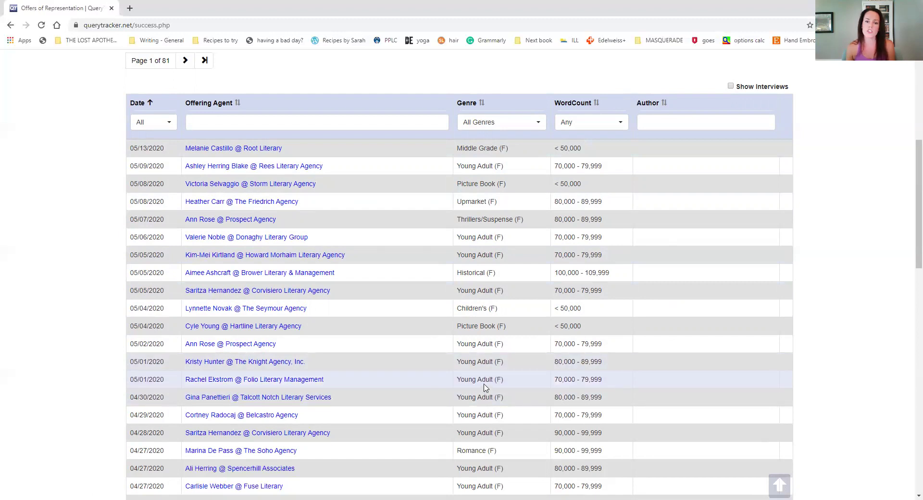
scroll(487, 371, "down", 2)
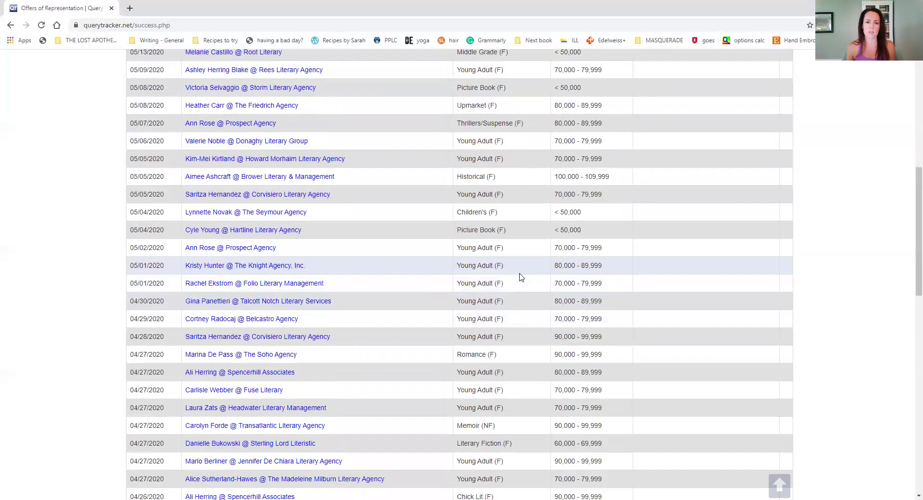
Filter the Offers of Representation list to the Historical genre
scroll(518, 266, "up", 2)
scroll(518, 266, "up", 2)
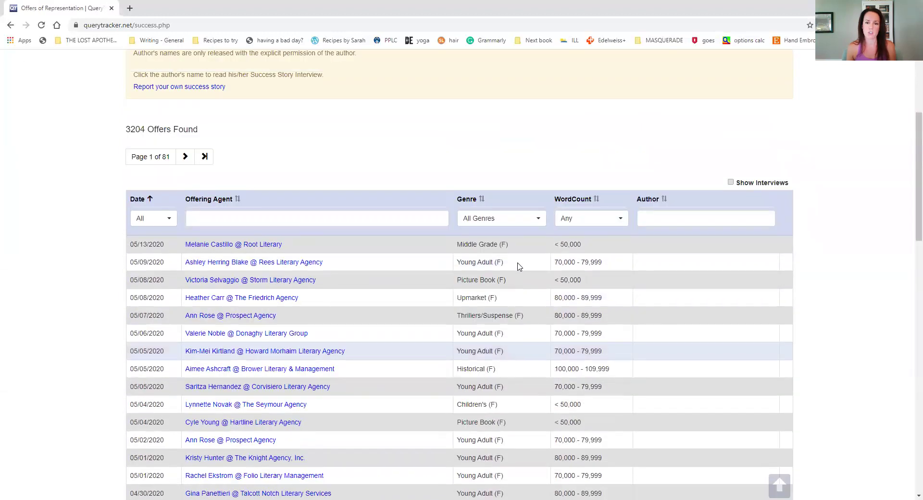
scroll(518, 266, "down", 2)
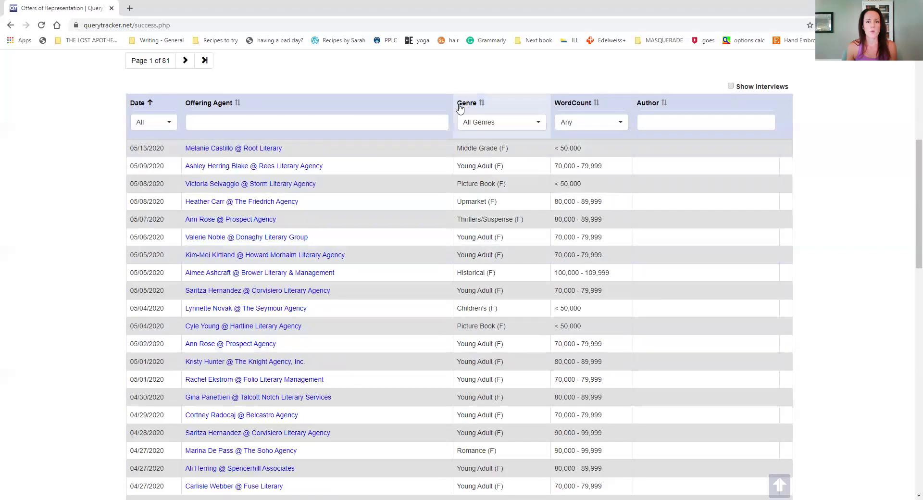
left_click(470, 123)
left_click(481, 336)
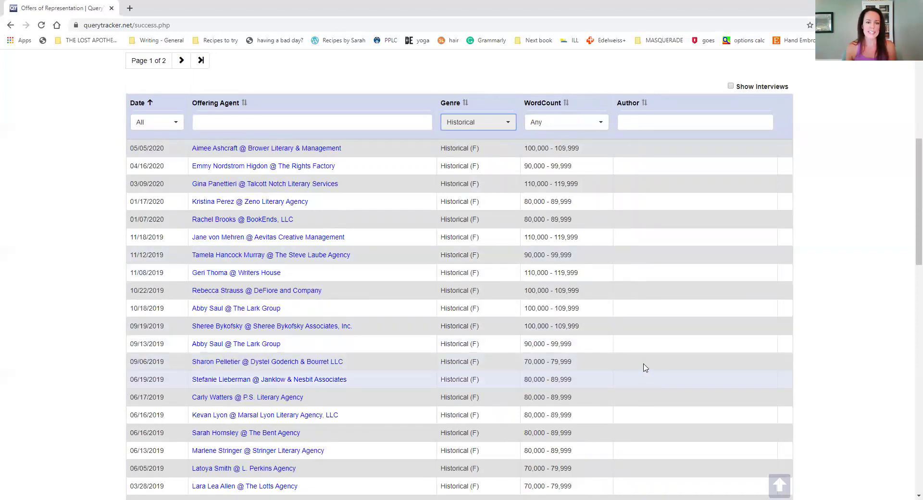
Highlight the date of the 06/19/2019 Historical offer and its whole row across to the word count
left_click_drag(164, 380, 133, 382)
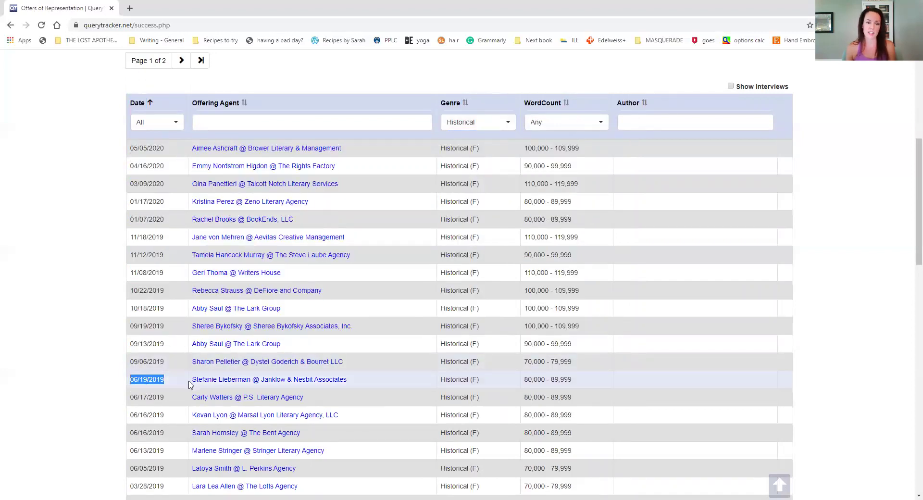
left_click(144, 380)
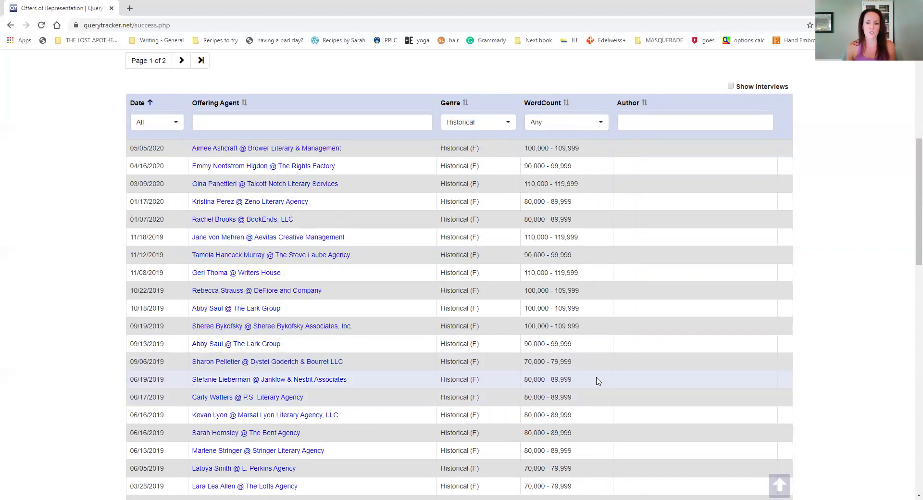
left_click_drag(134, 380, 622, 373)
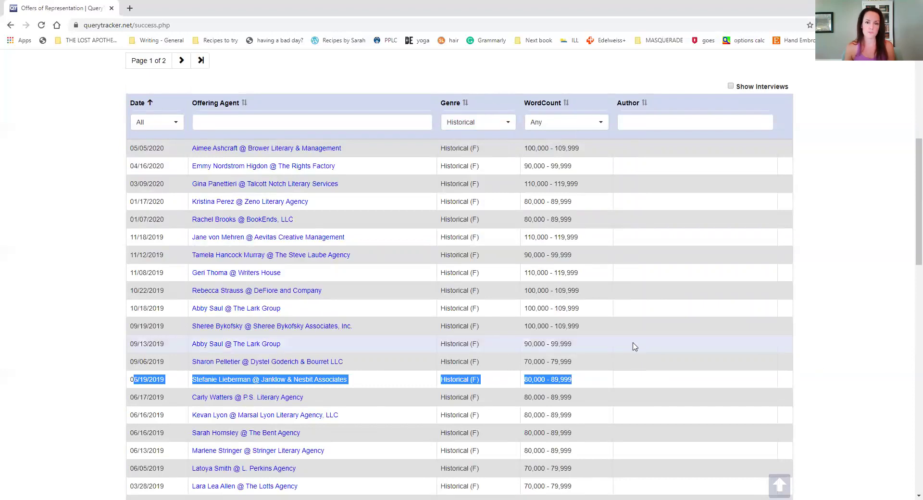
scroll(634, 346, "up", 4)
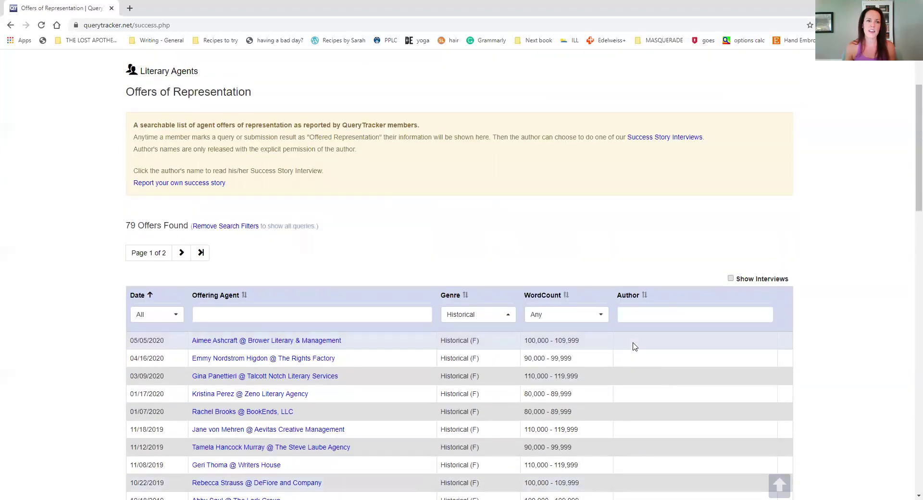
left_click(457, 317)
Open the QueryTracker discussion forum and go to its Literary Agents board under Queries and Agents
scroll(448, 313, "up", 3)
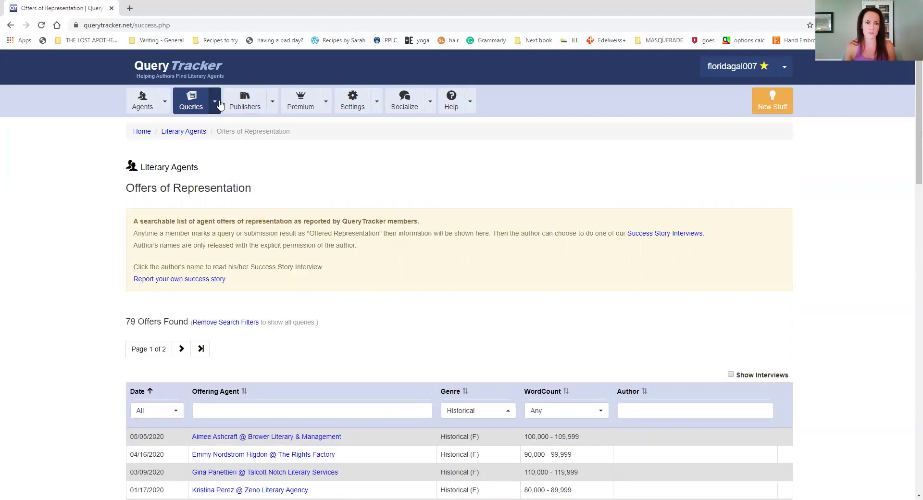
left_click(428, 112)
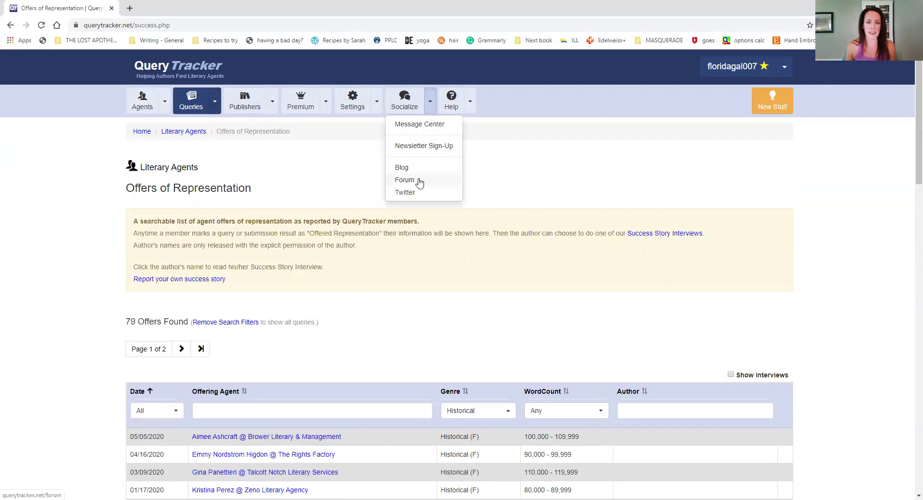
left_click(419, 181)
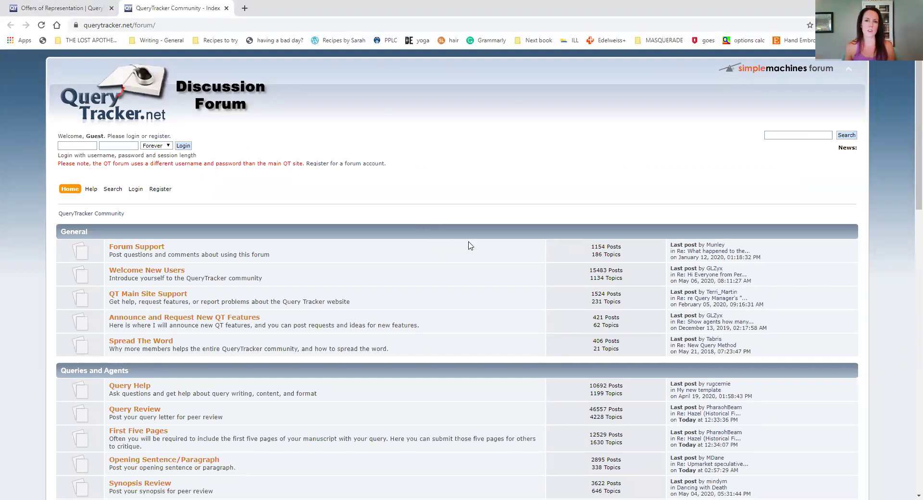
scroll(471, 246, "down", 5)
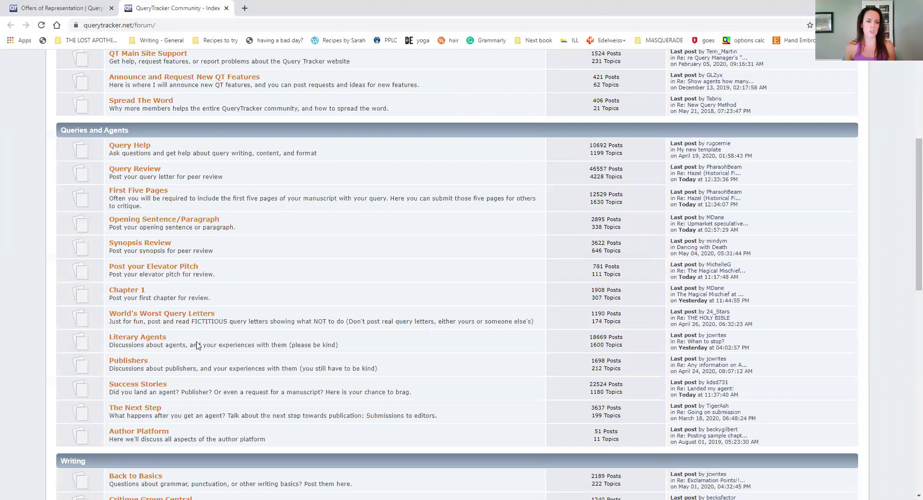
left_click(150, 340)
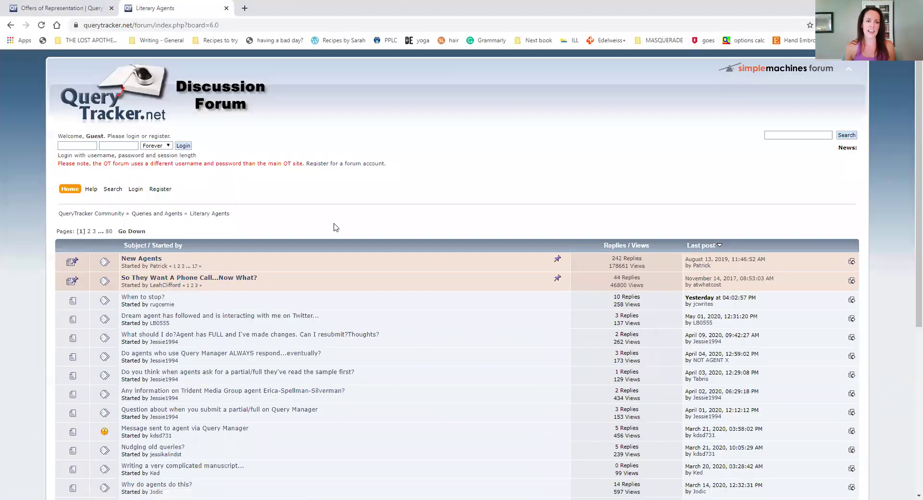
Look through the Literary Agents topics and highlight the one about a dream agent interacting on Twitter
scroll(337, 229, "down", 3)
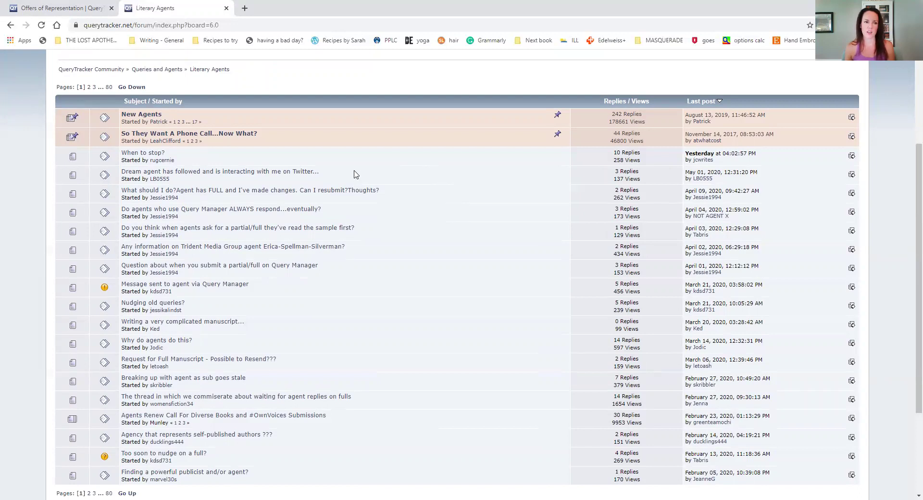
left_click_drag(308, 179, 122, 172)
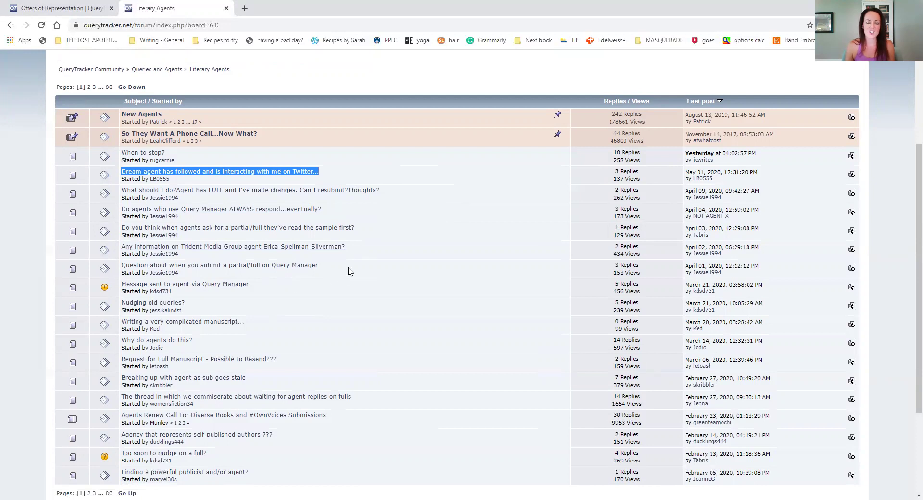
left_click(396, 178)
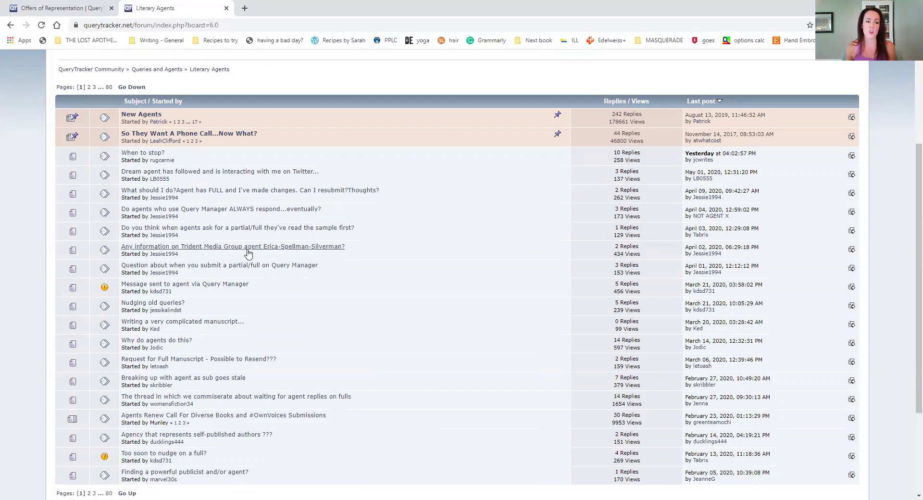
scroll(247, 255, "down", 2)
scroll(247, 263, "up", 1)
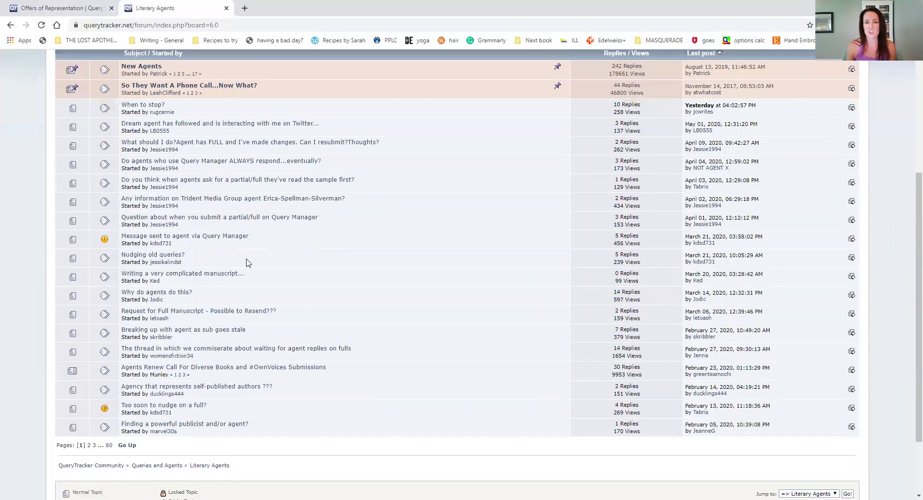
Return to the Offers of Representation page, open Premium Reports and highlight the Genre Response Report title
left_click(43, 11)
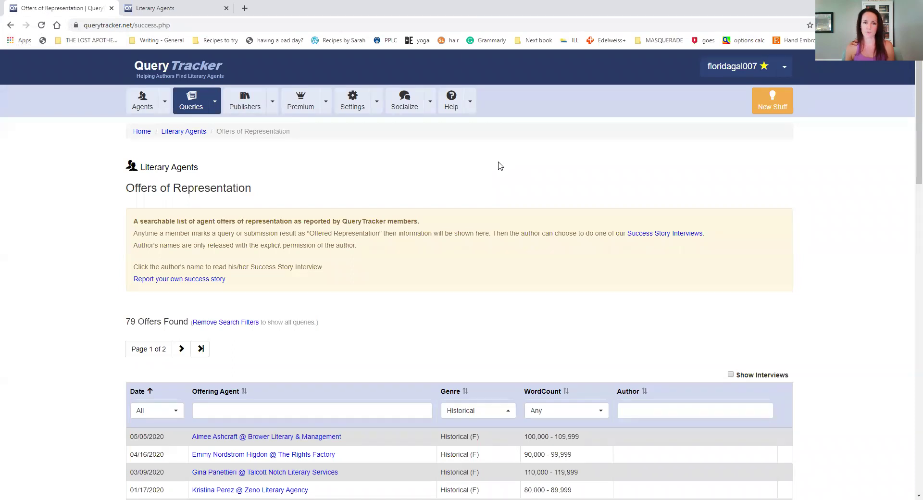
left_click(431, 110)
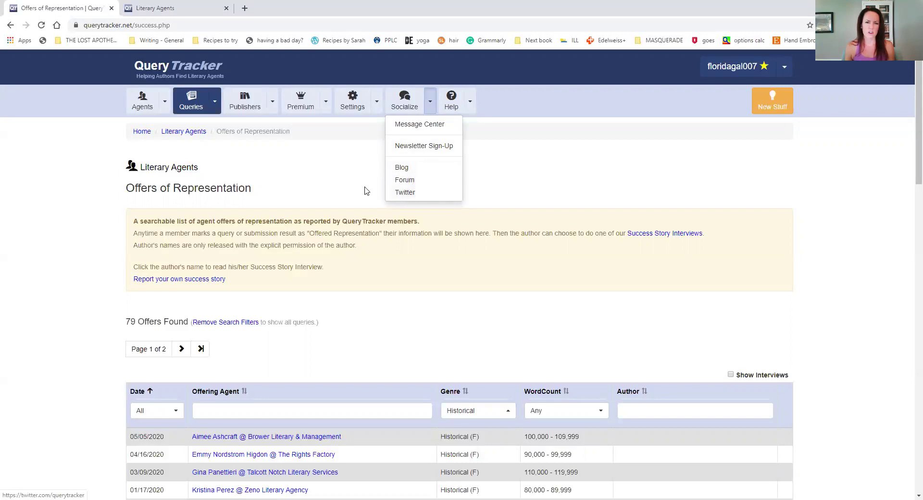
left_click(330, 107)
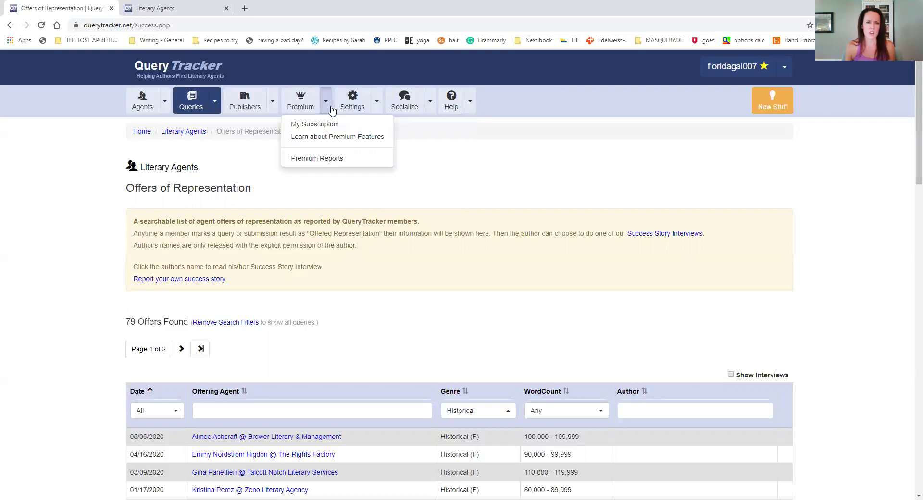
left_click(333, 159)
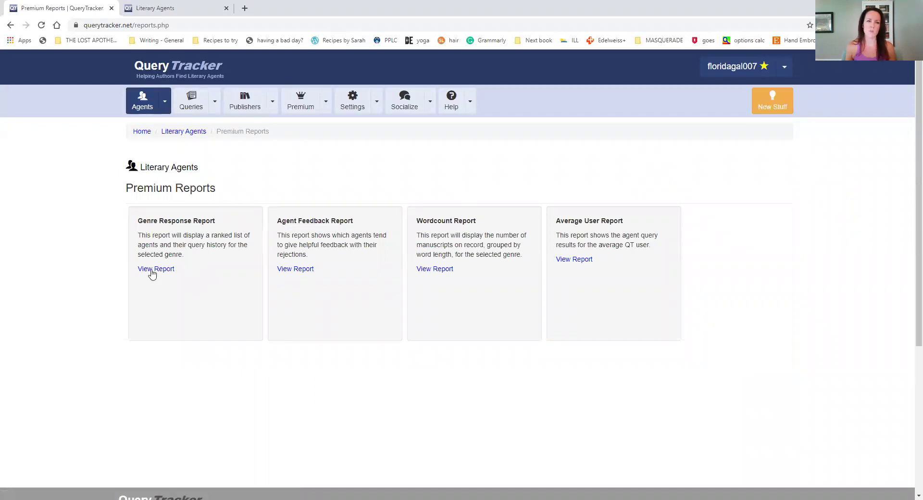
left_click_drag(142, 221, 208, 222)
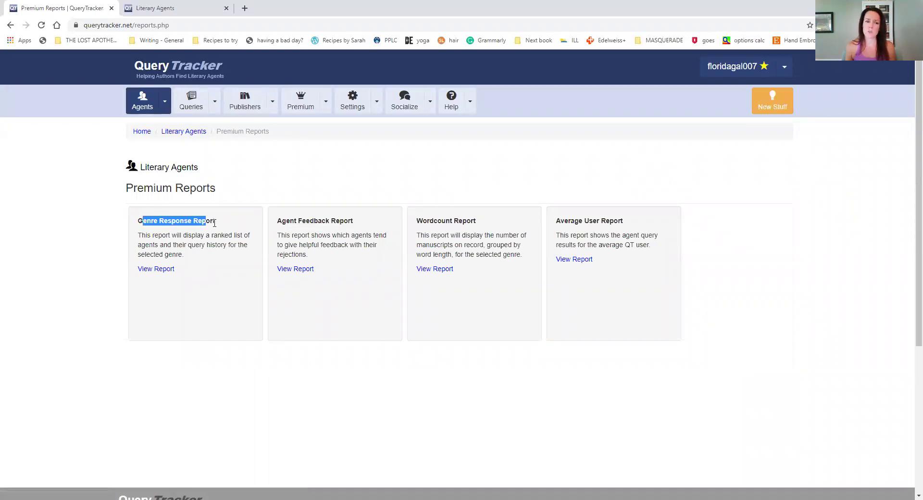
left_click(219, 227)
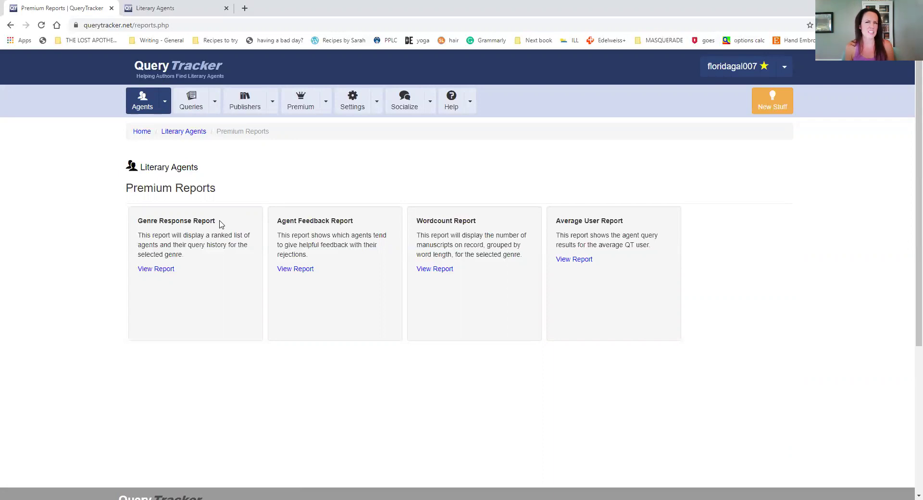
left_click(272, 101)
left_click(326, 121)
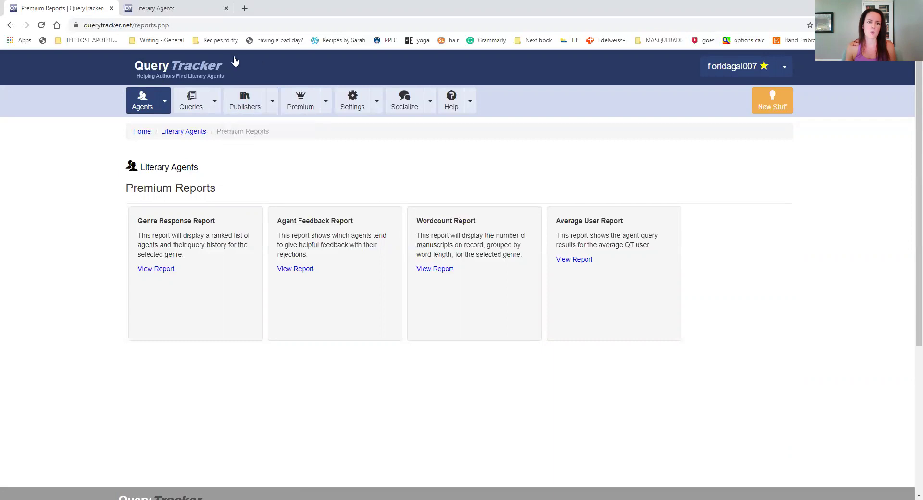
left_click(214, 101)
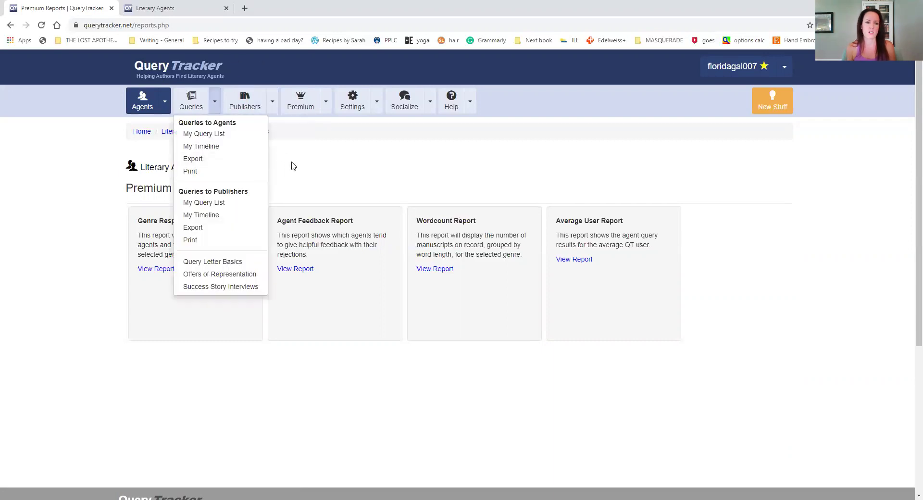